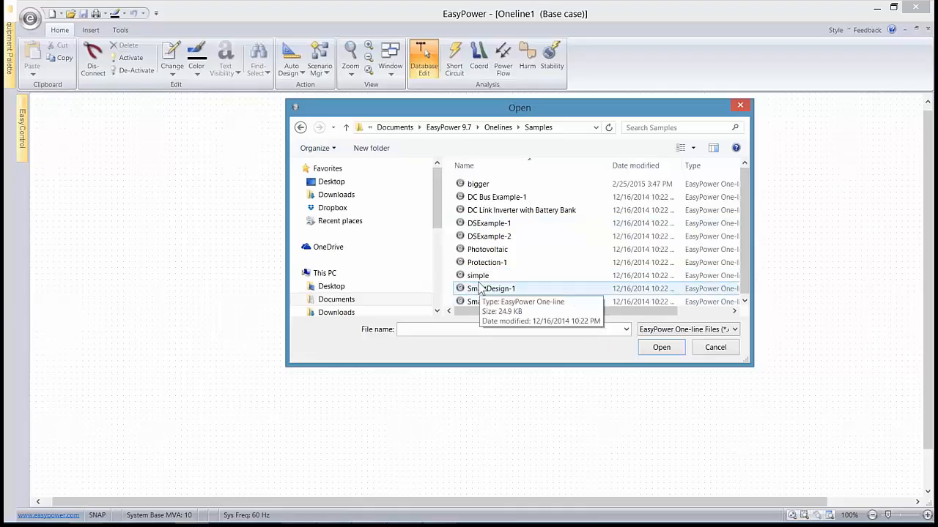
Step: Open the Protection-1 one-line file from the Samples folder
left_click(470, 265)
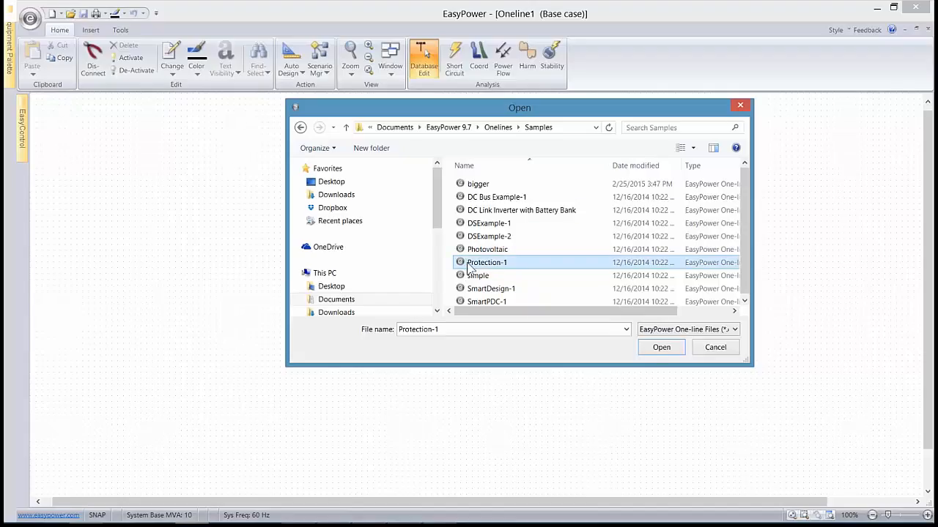
left_click(658, 348)
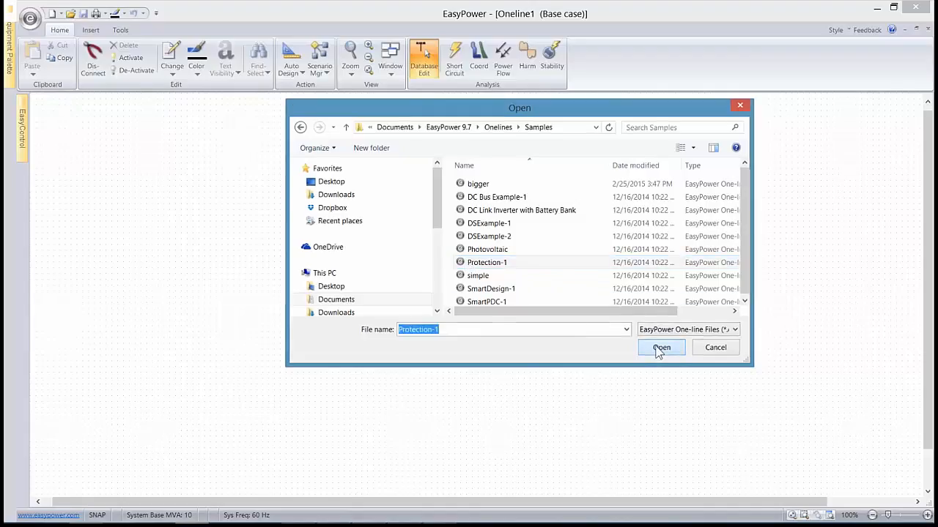
Step: Examine the Protection-1 one-line from the PSE utility source through MAIN SWG down to the REFINER, panel and SWG-4 branches
left_click_drag(396, 262, 563, 274)
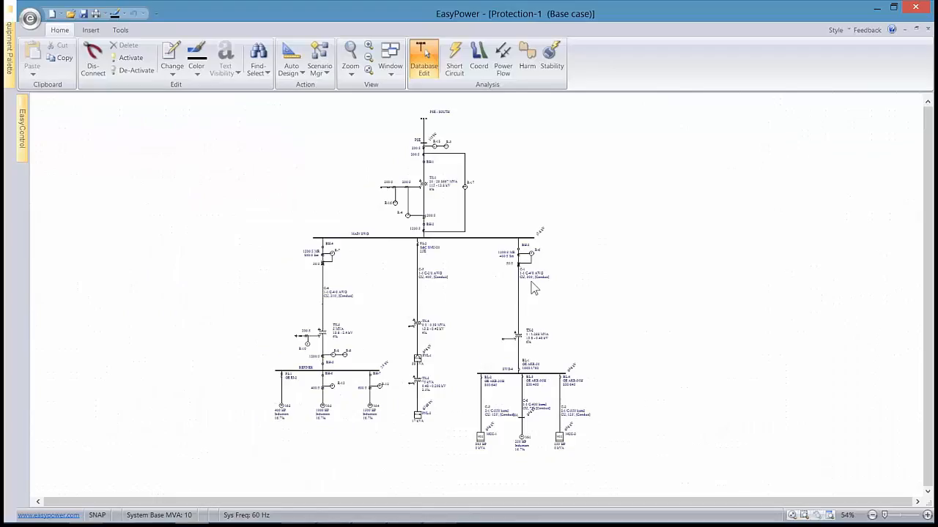
scroll(533, 288, "up", 3)
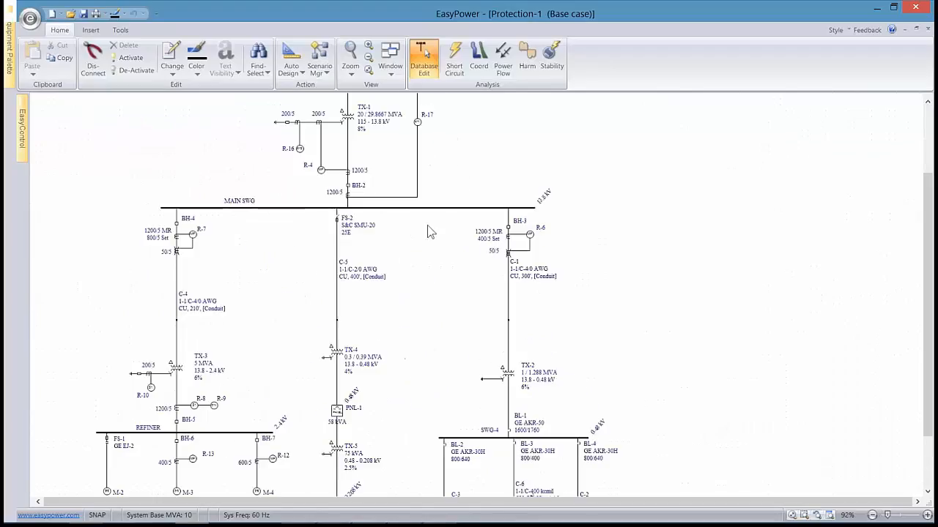
left_click_drag(429, 227, 498, 352)
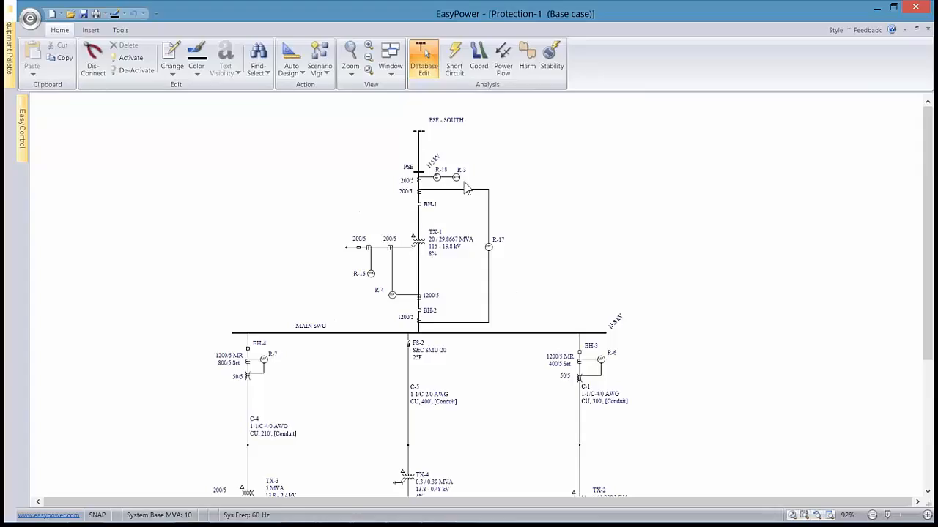
scroll(447, 279, "down", 3)
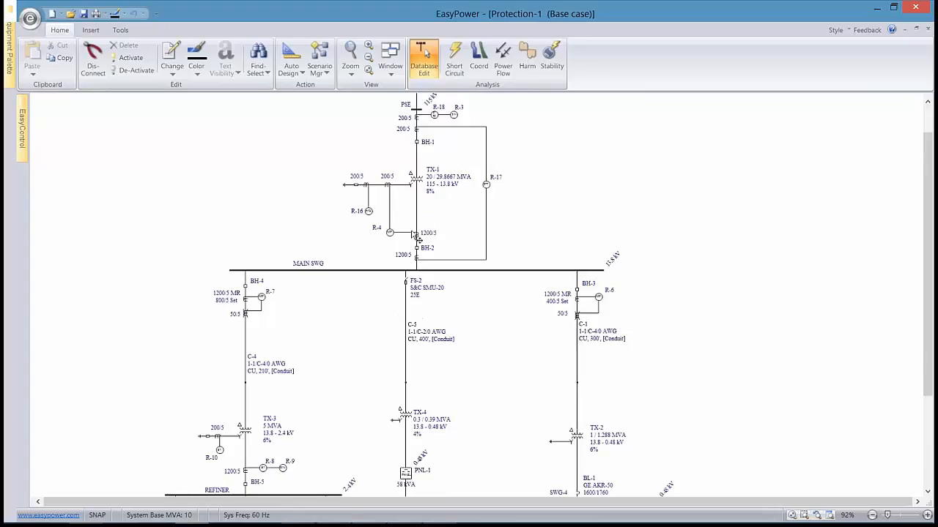
scroll(413, 312, "down", 5)
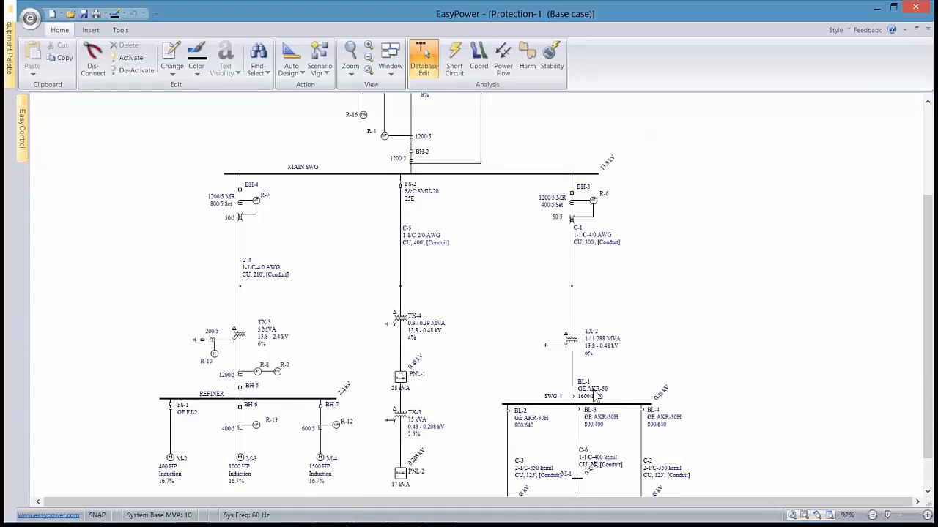
scroll(597, 396, "down", 5)
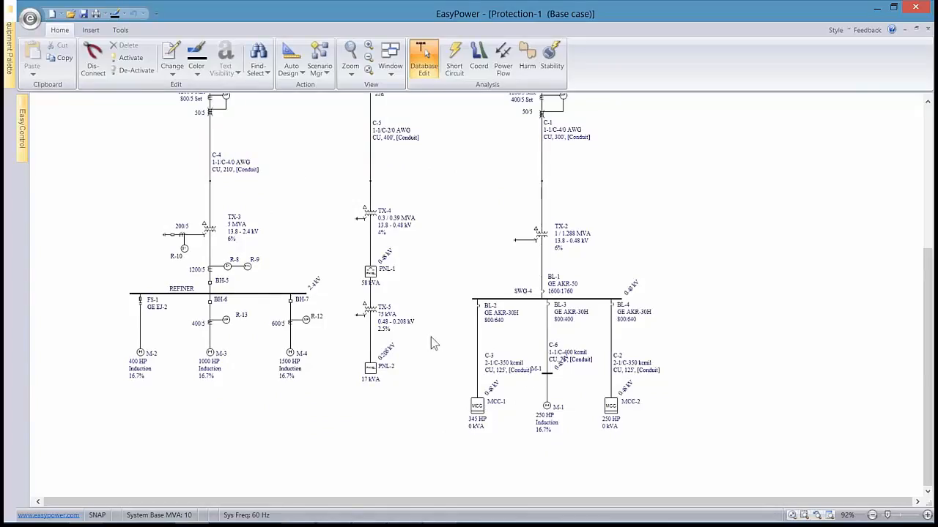
left_click_drag(431, 337, 464, 344)
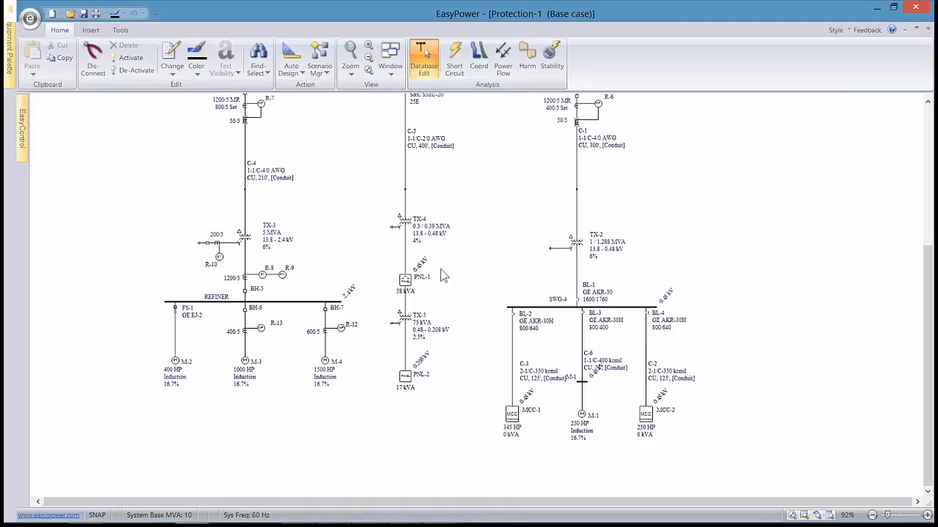
left_click_drag(344, 245, 366, 270)
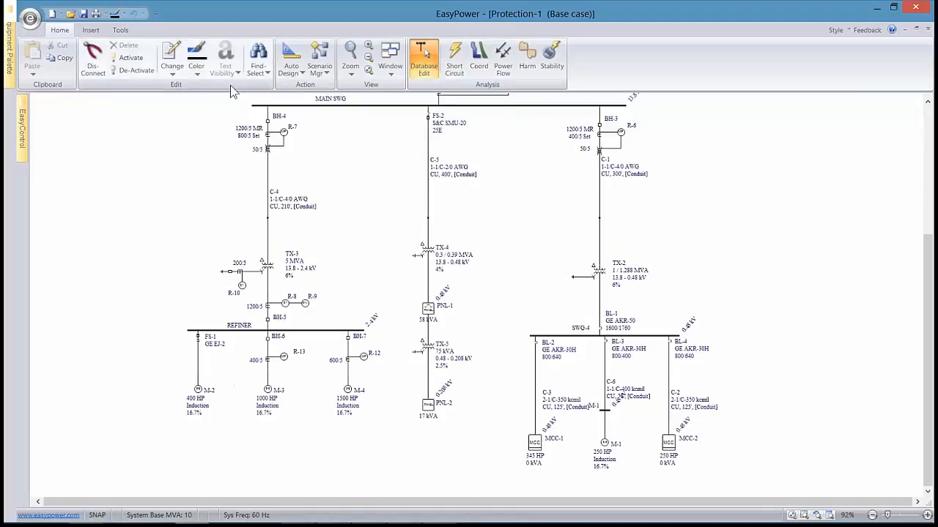
Step: Bring up the Short Circuit focus to view its tools and return to Database Edit
left_click(453, 58)
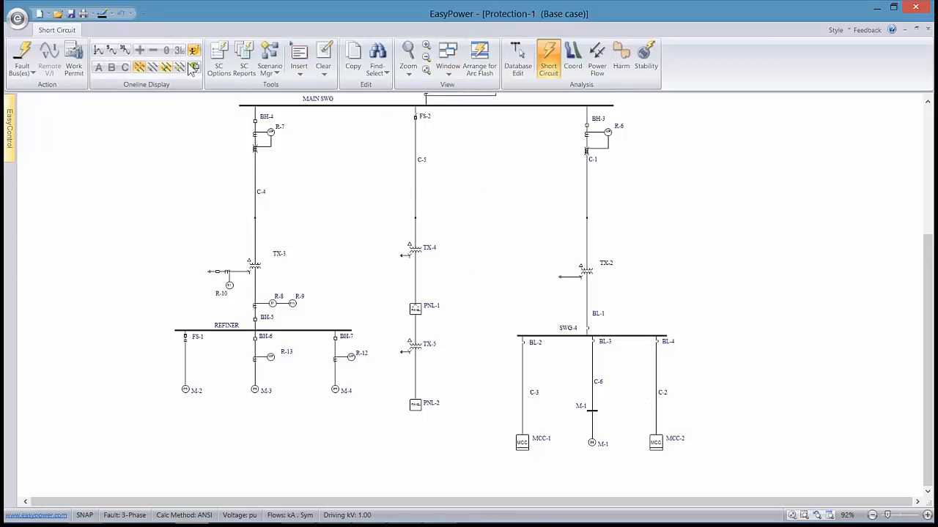
left_click_drag(351, 181, 372, 227)
left_click(517, 60)
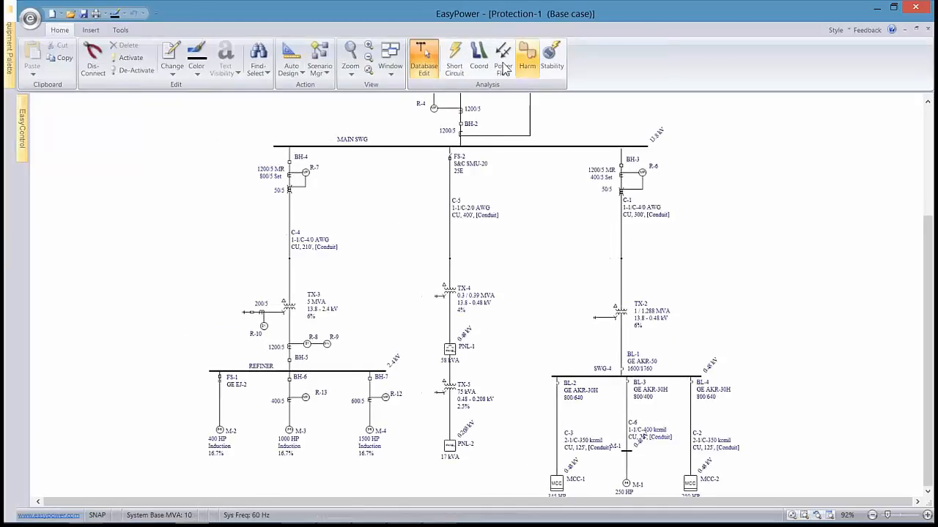
Step: Insert a cable running down from the MAIN SWG bus, between the FS-2 and BH-3 feeders
left_click(90, 30)
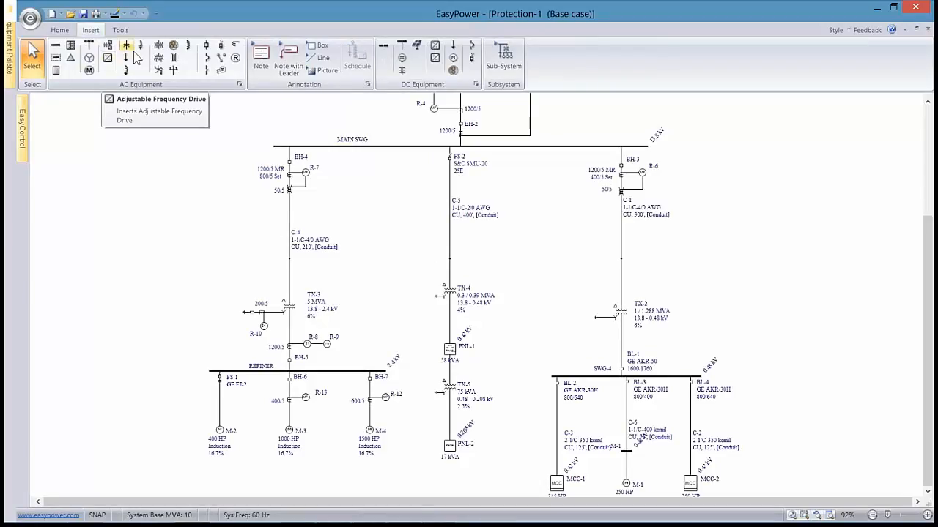
left_click(173, 45)
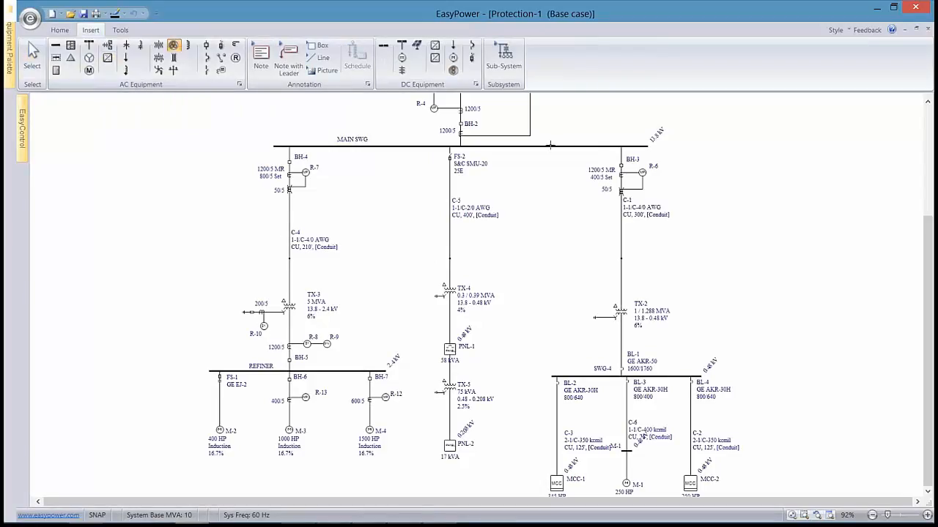
left_click_drag(551, 147, 551, 220)
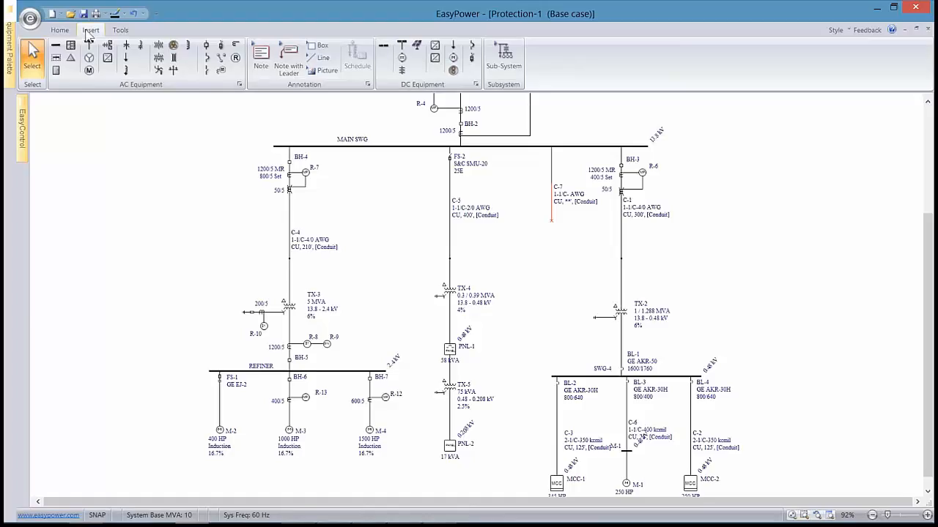
Step: Try to enter the Short Circuit focus with the new cable's data incomplete, and decline viewing the Error Report
left_click(60, 31)
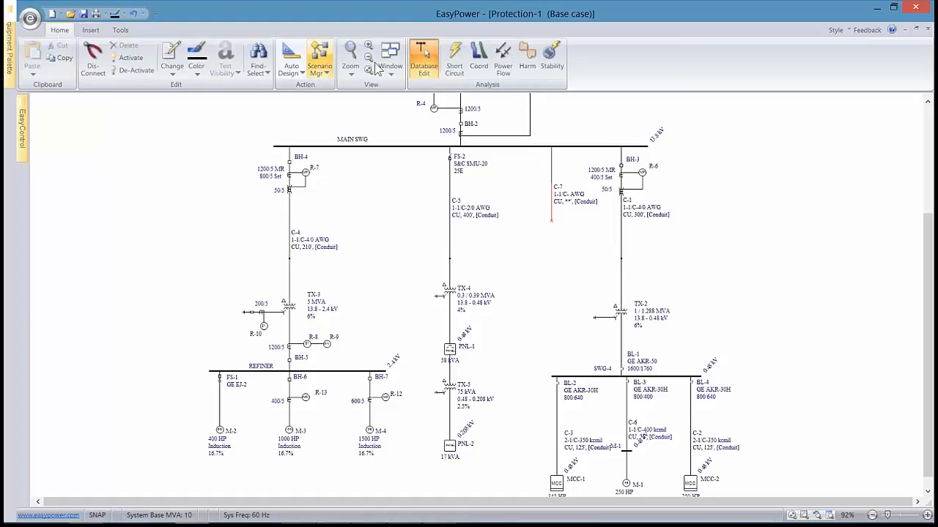
left_click(454, 65)
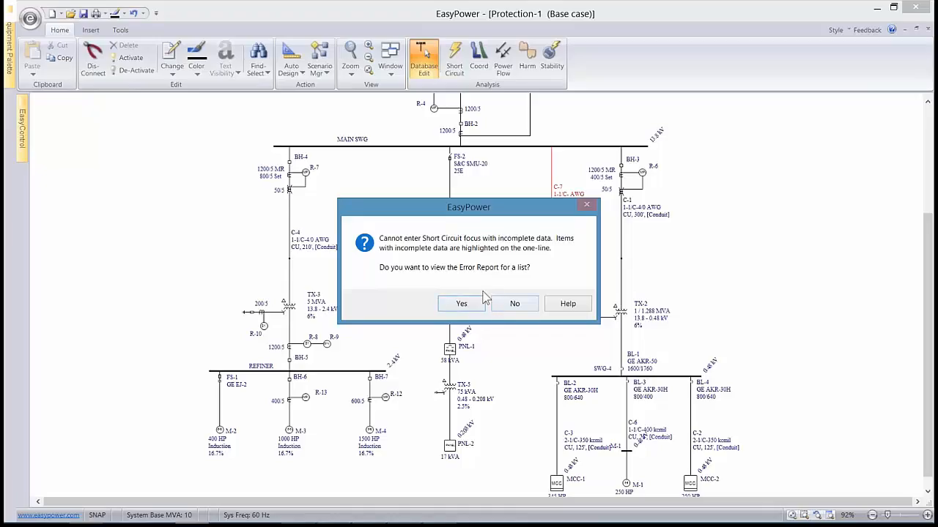
left_click(513, 306)
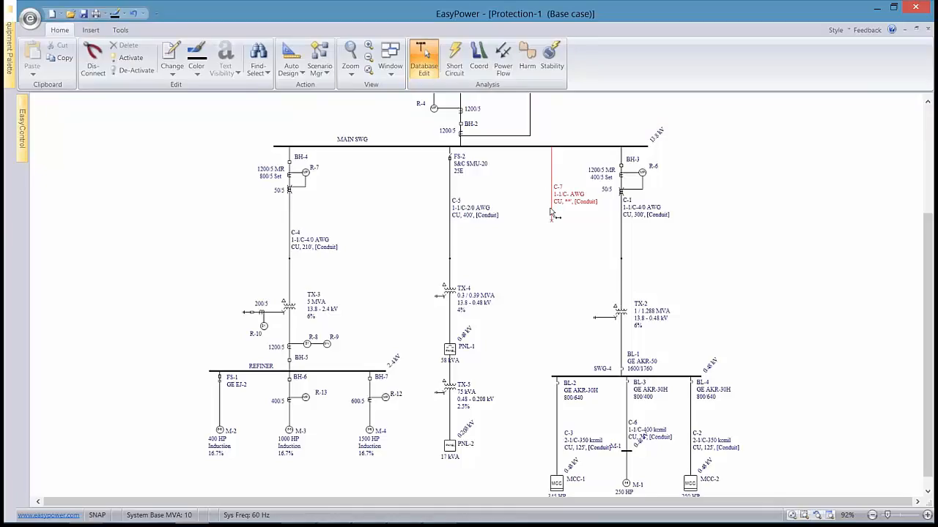
Step: Delete the incomplete cable C-7 from MAIN SWG and switch to the Short Circuit focus
key("Delete")
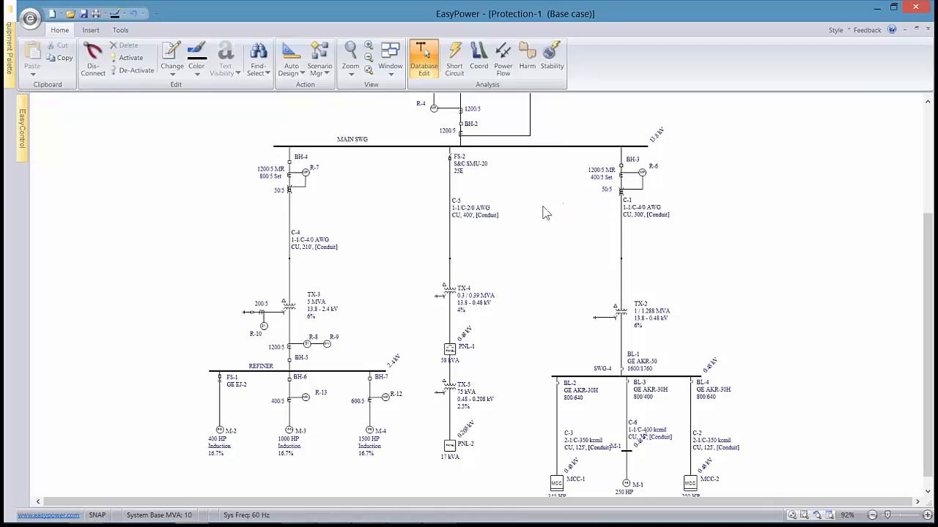
left_click_drag(478, 200, 481, 261)
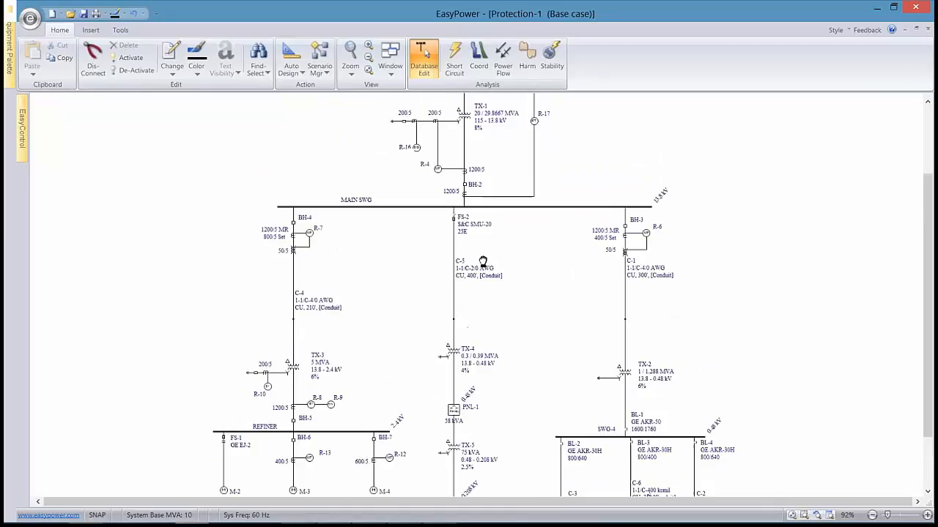
left_click(455, 64)
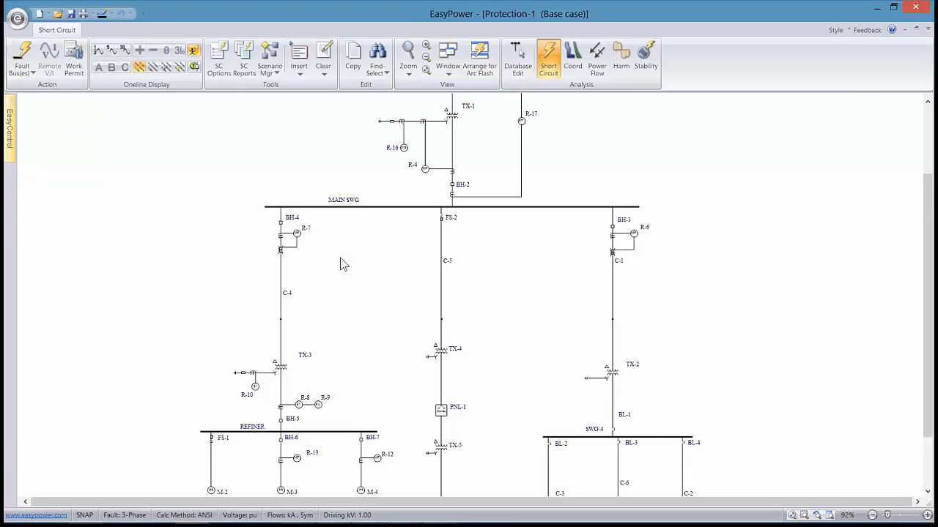
Step: Turn on the momentary, 5-cycle and 30-cycle fault current displays for the one-line
scroll(343, 264, "down", 3)
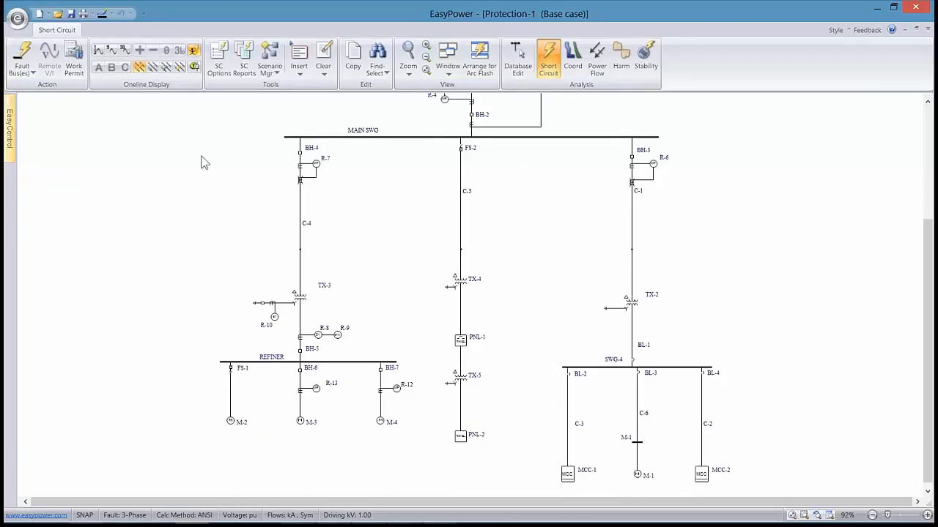
scroll(171, 186, "up", 1)
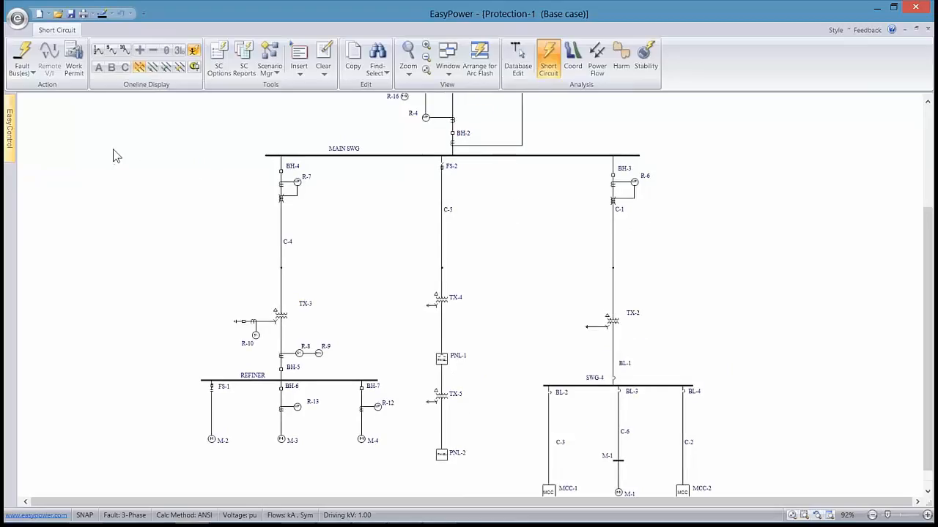
left_click(98, 52)
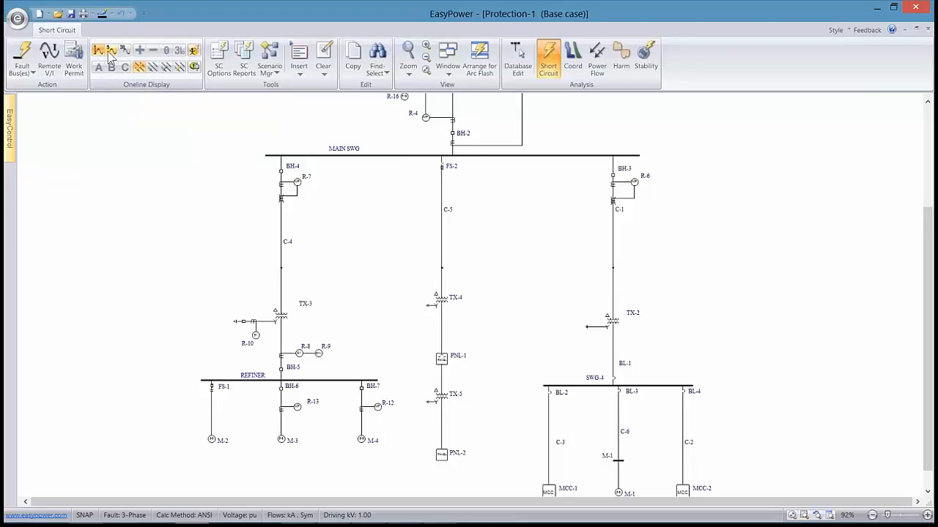
left_click(111, 51)
left_click(125, 51)
Step: Try the Line to Ground, Double Line to Ground and Line-to-Line fault types, accepting the one-line display of B-phase currents
left_click(137, 67)
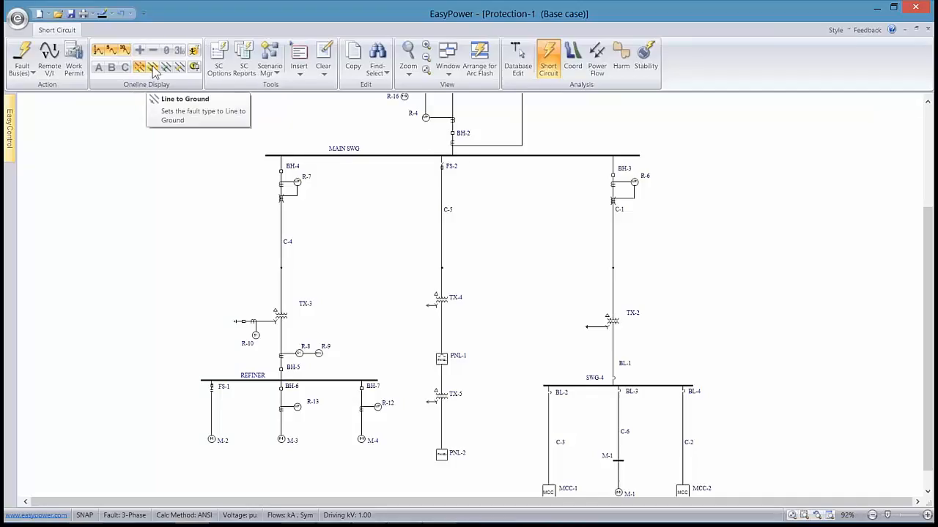
left_click(153, 66)
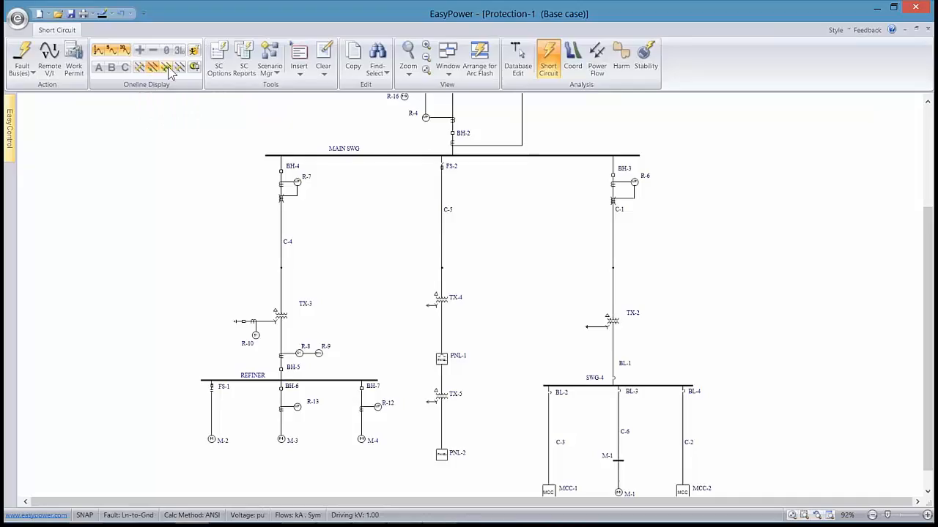
left_click(167, 67)
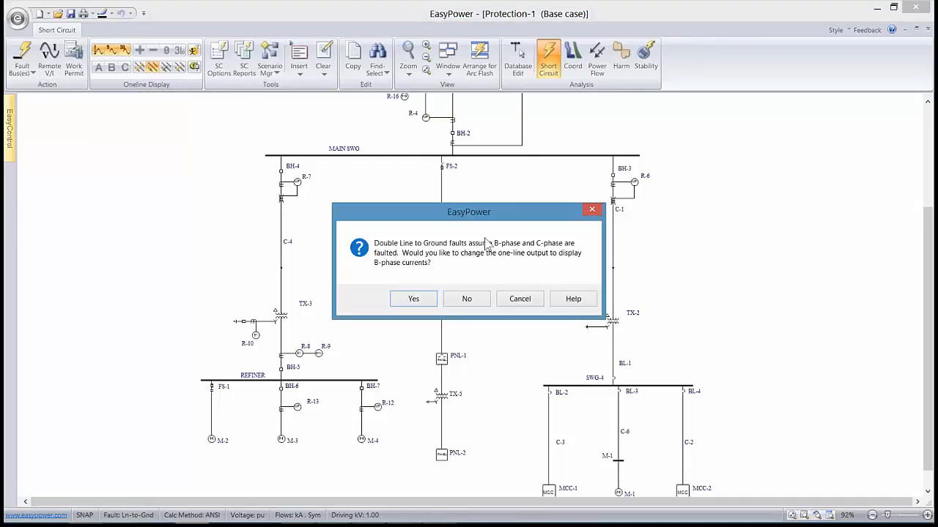
left_click(414, 299)
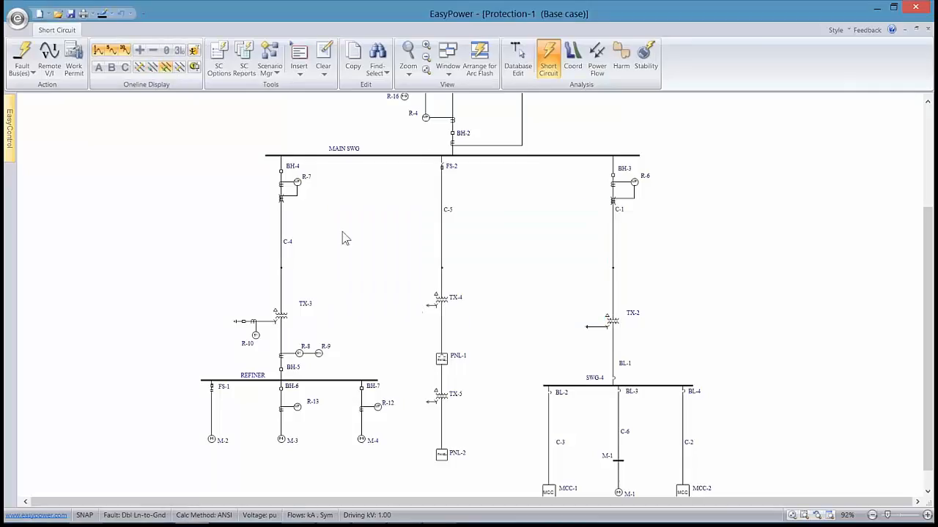
left_click(180, 71)
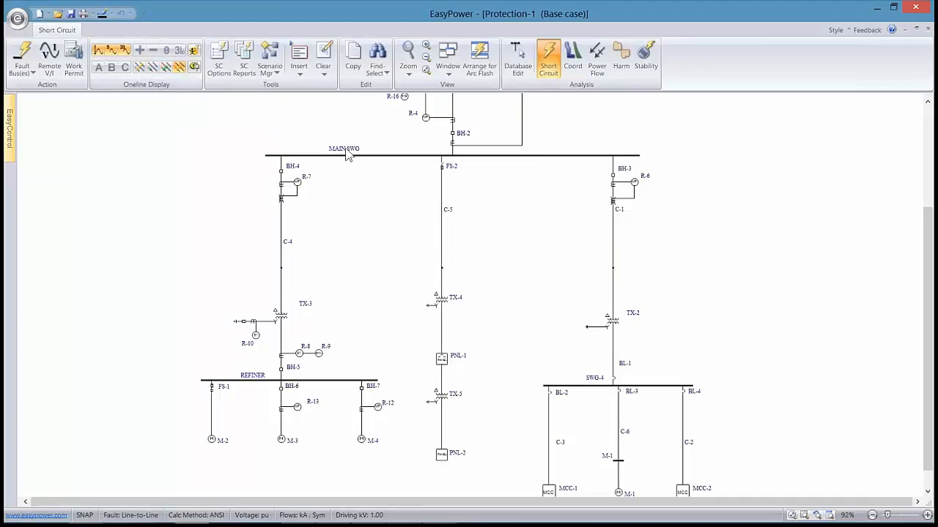
Step: Set the fault type to 3-Phase with only momentary currents displayed, and fault the REFINER bus
left_click(139, 67)
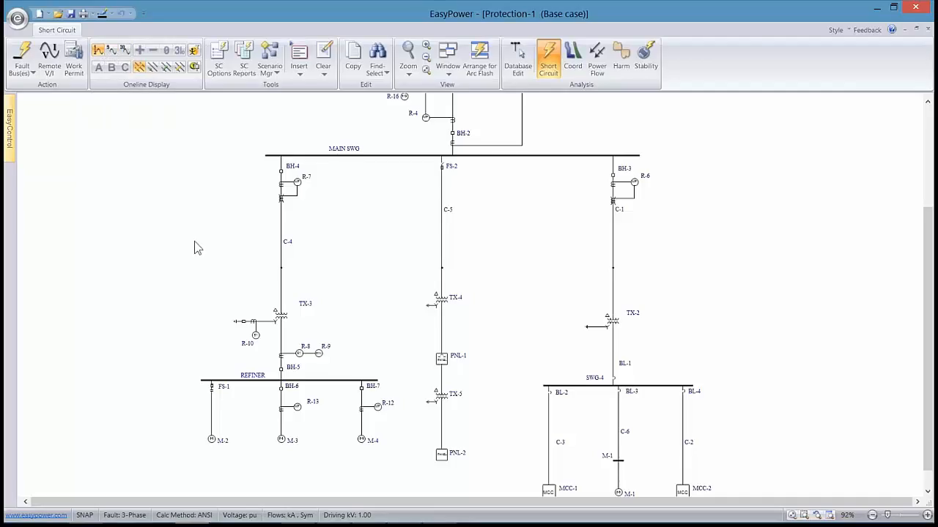
left_click(293, 384)
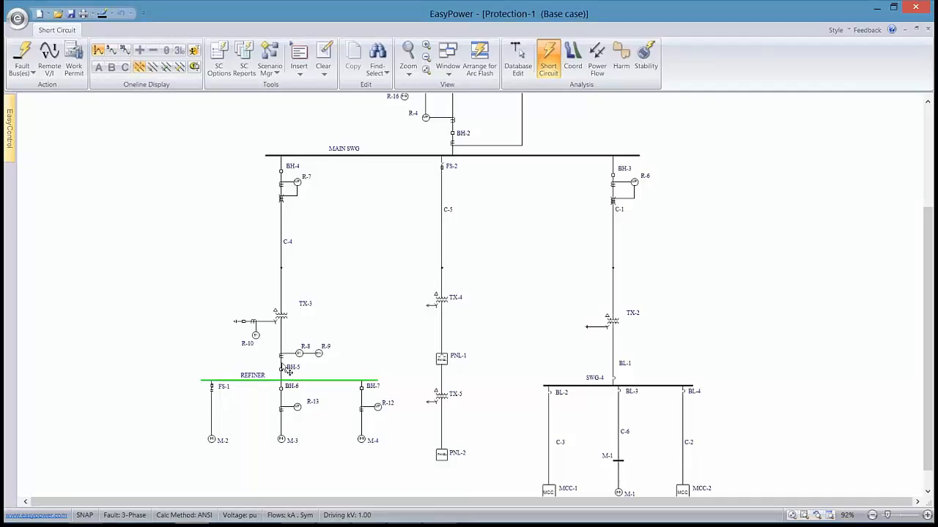
left_click(25, 56)
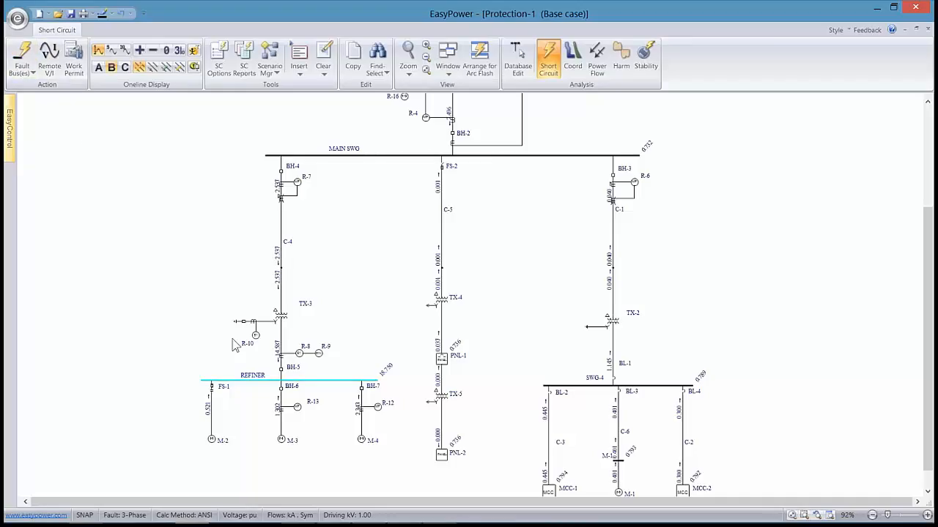
Step: Examine the fault current at the REFINER bus and the contributions from TX-3 and motors M-2, M-3 and M-4
scroll(424, 293, "up", 5)
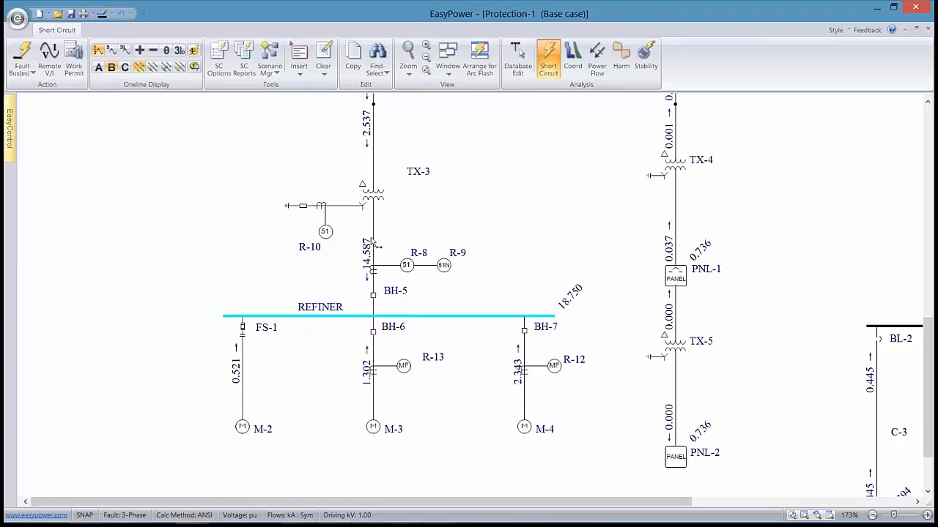
scroll(308, 331, "down", 2)
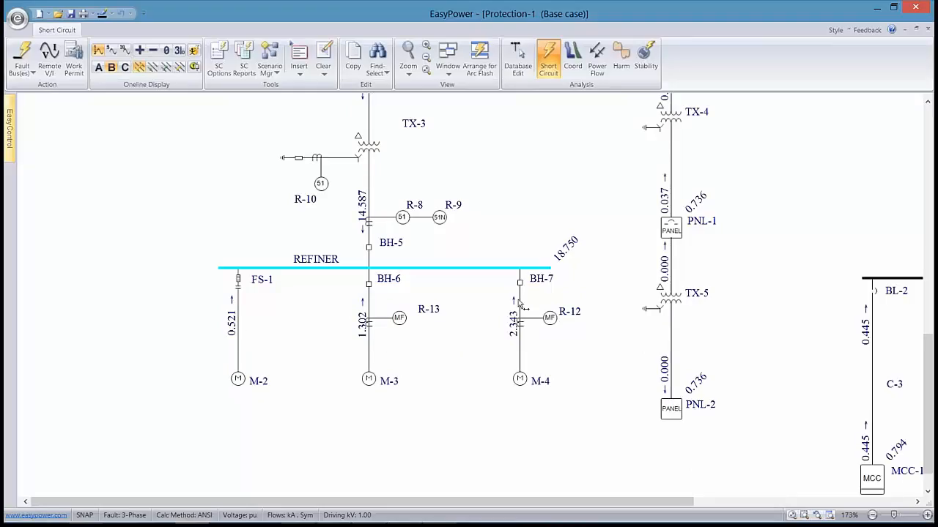
left_click_drag(266, 195, 365, 254)
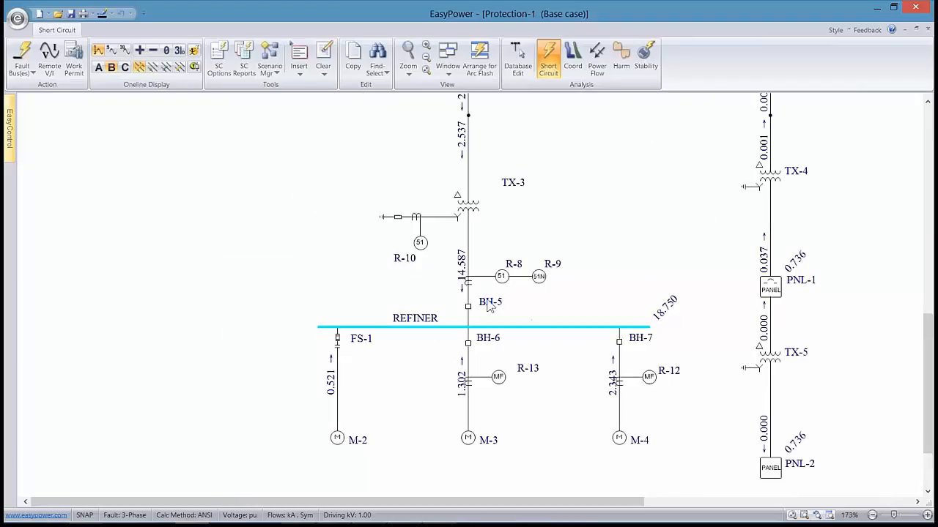
Step: In the short circuit one-line output options, set the fault current units to Per-unit and apply
left_click(217, 58)
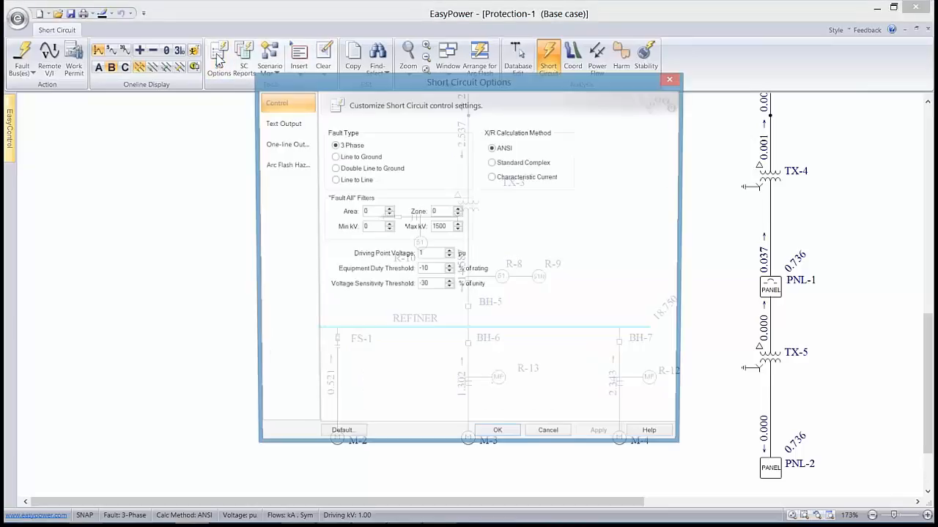
left_click_drag(299, 79, 564, 54)
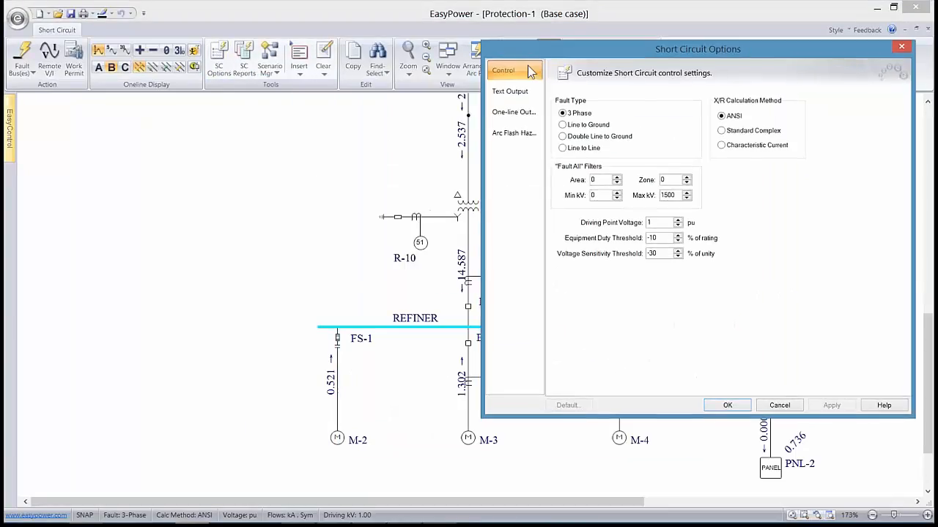
left_click(506, 115)
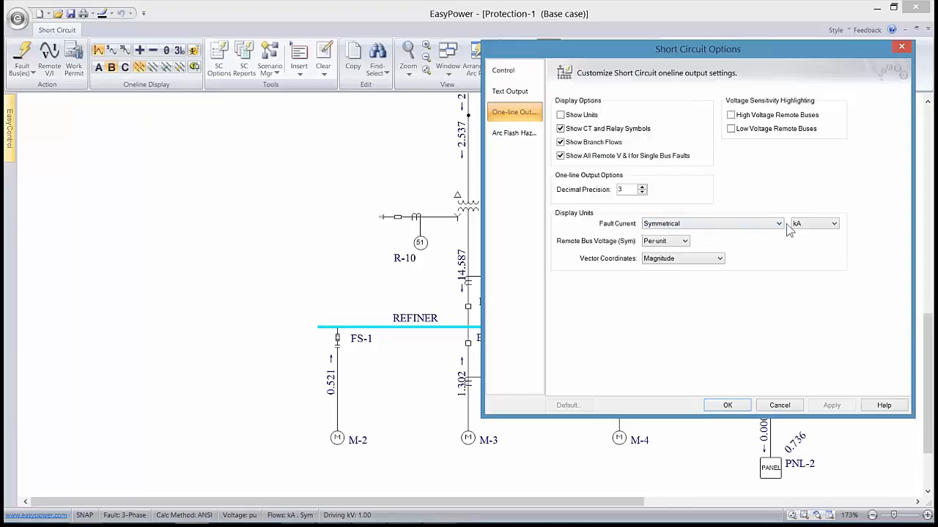
left_click(831, 224)
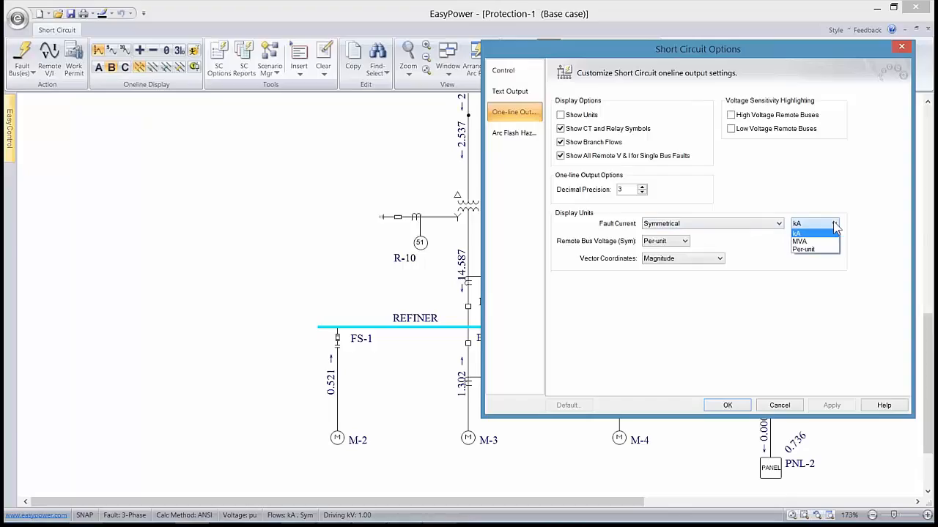
left_click(805, 250)
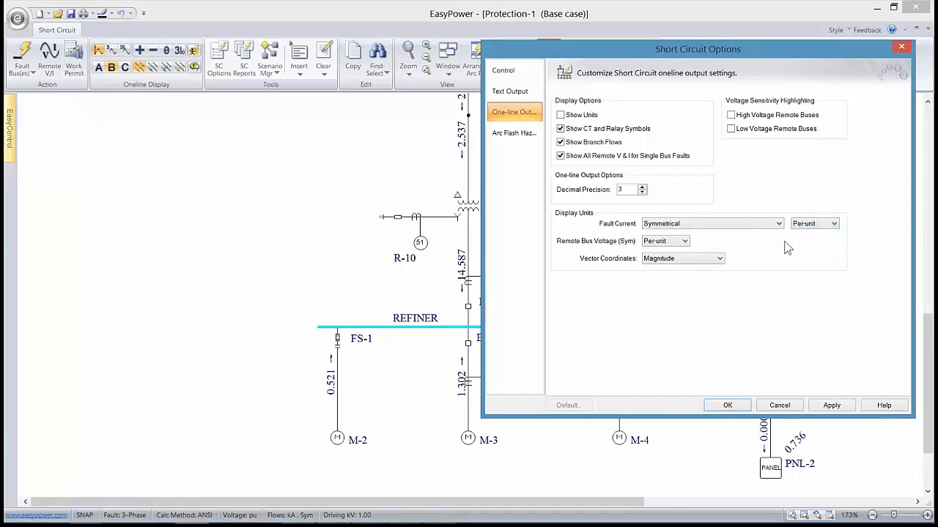
left_click_drag(672, 51, 688, 36)
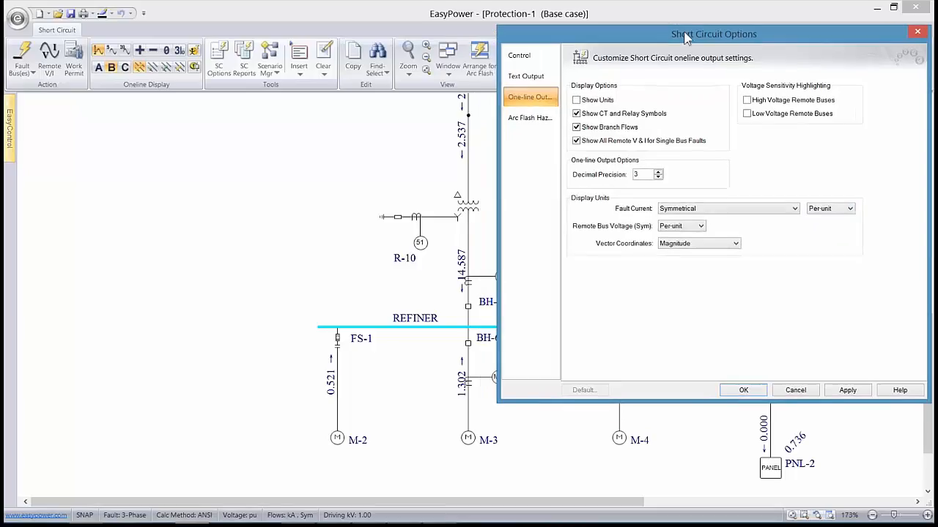
left_click(847, 391)
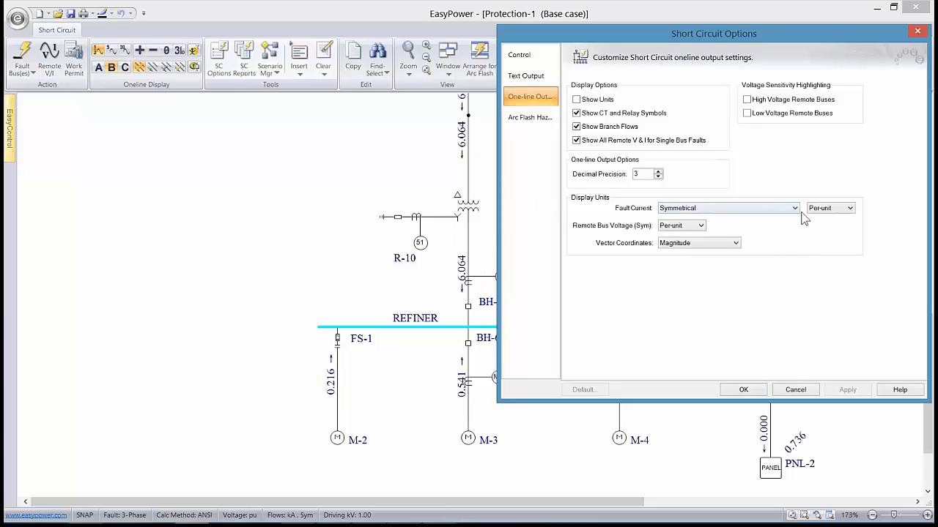
Step: Set the fault current display units back to kA and apply the change
left_click(850, 208)
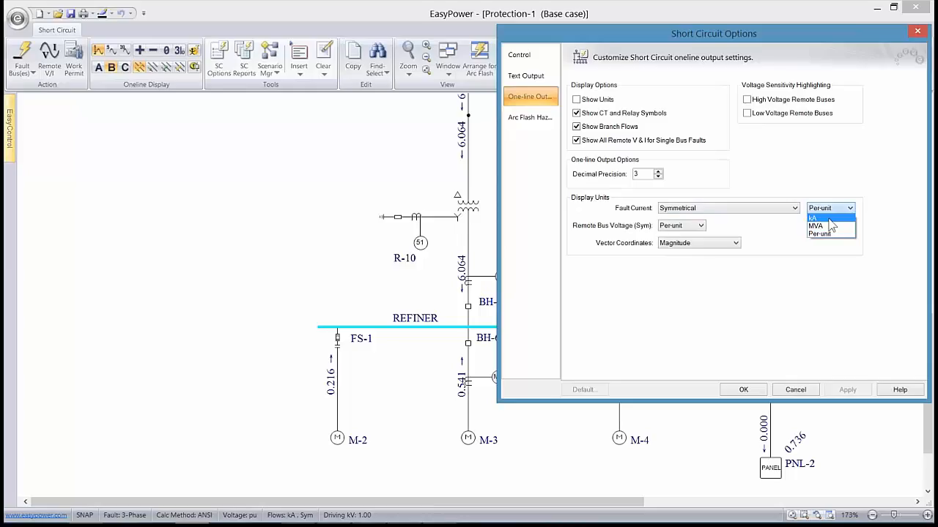
left_click(831, 224)
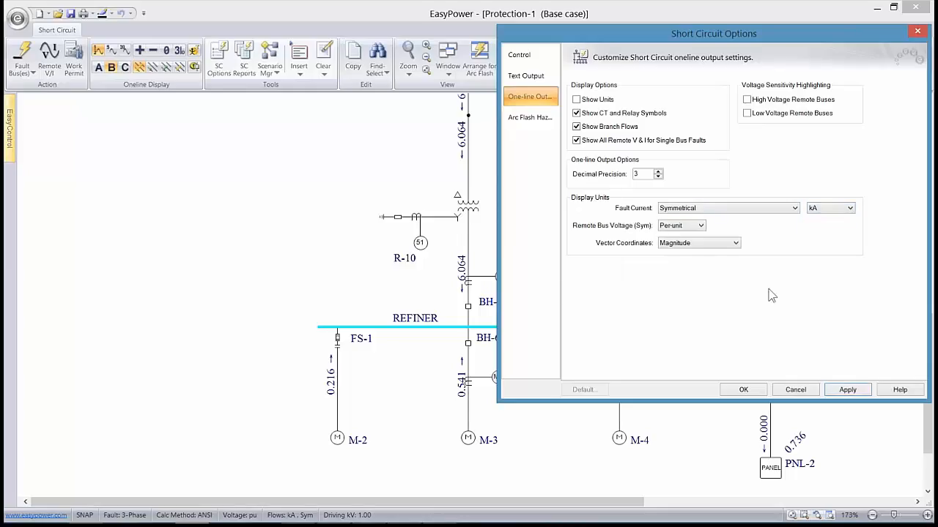
left_click(847, 389)
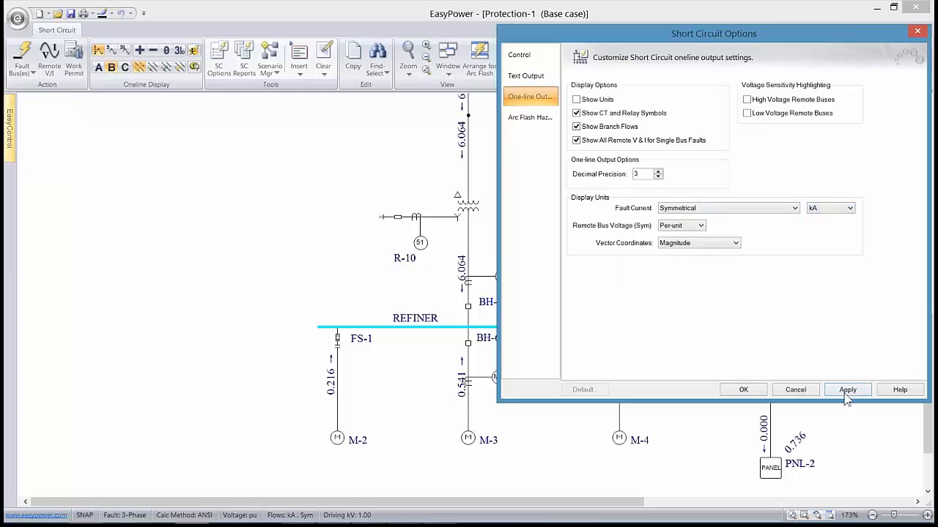
Step: Apply the Asymmetrical option for the fault currents displayed on the one-line
left_click(795, 208)
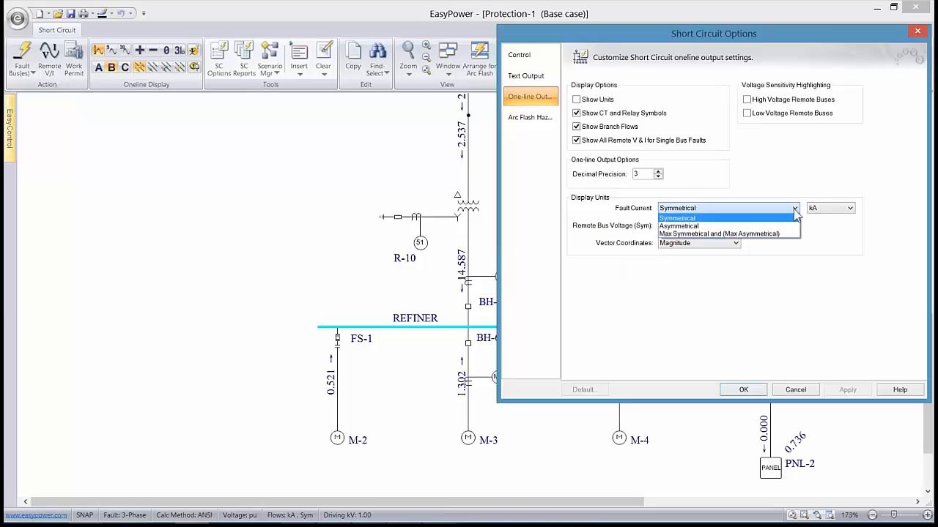
left_click(711, 220)
left_click(844, 392)
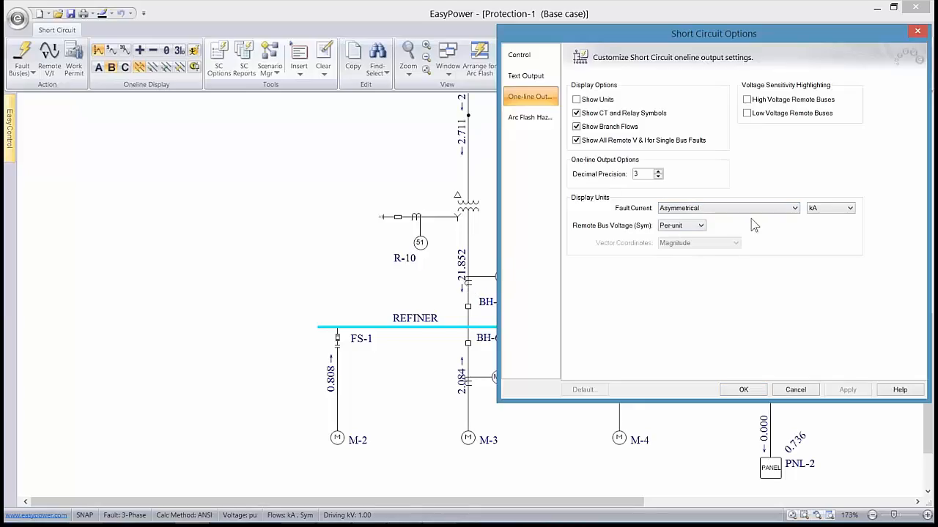
Step: Set the fault current display to Max Symmetrical and (Max Asymmetrical) and accept the short circuit options
left_click(791, 209)
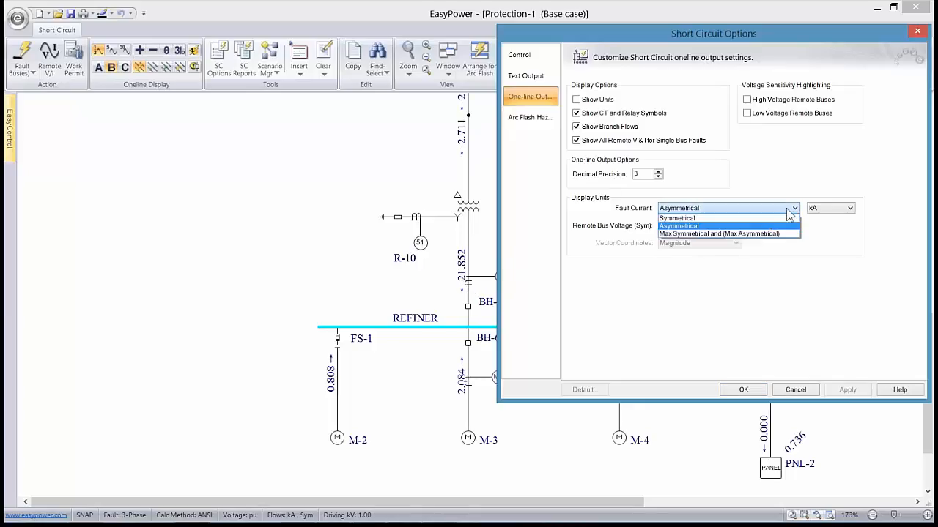
left_click(703, 235)
left_click(846, 390)
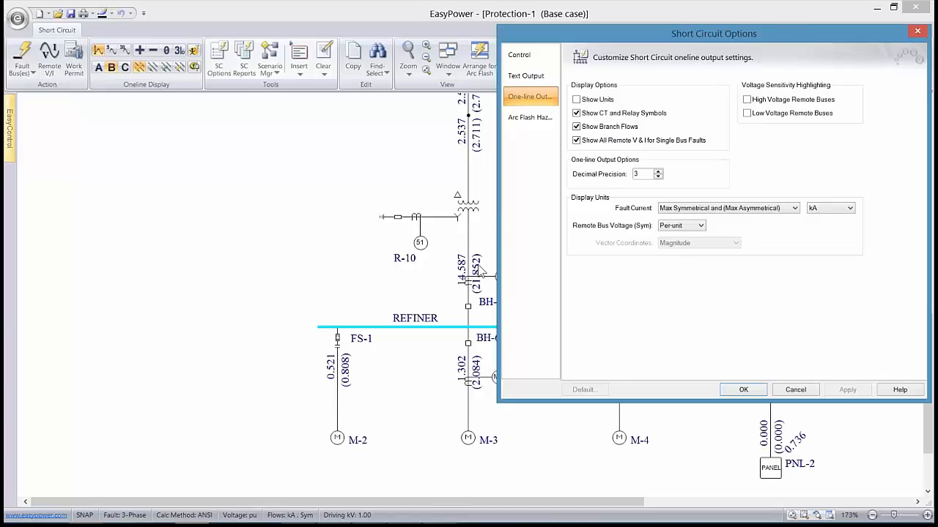
left_click(748, 390)
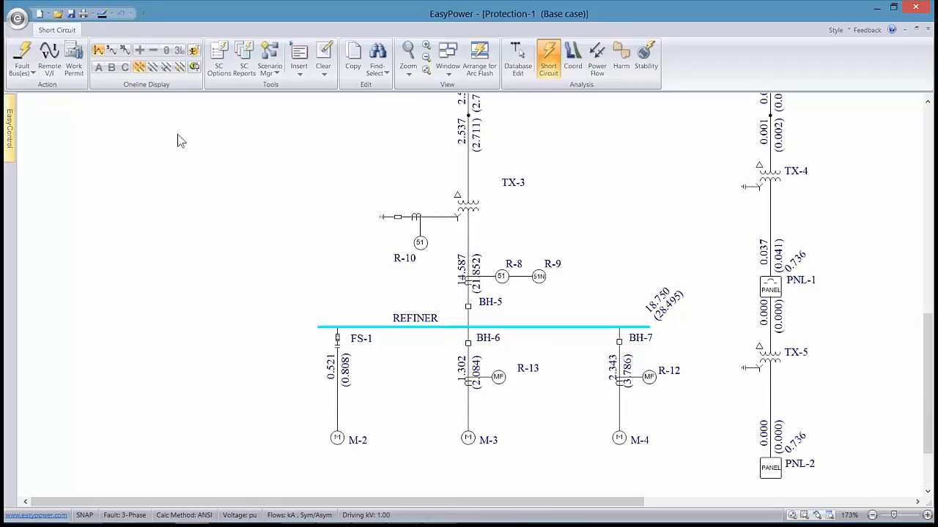
Step: Examine the 5-cycle and 30-cycle fault currents on the one-line, and return to the momentary display
left_click(111, 58)
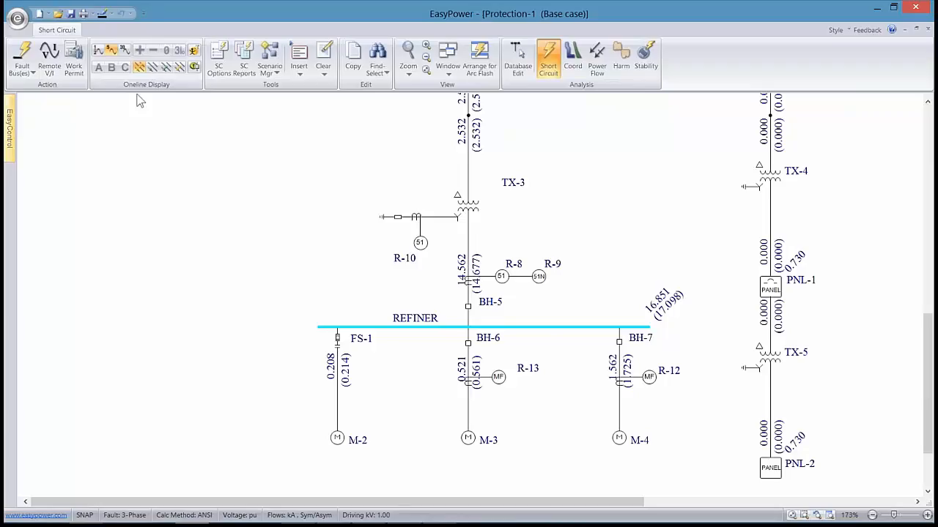
left_click(124, 49)
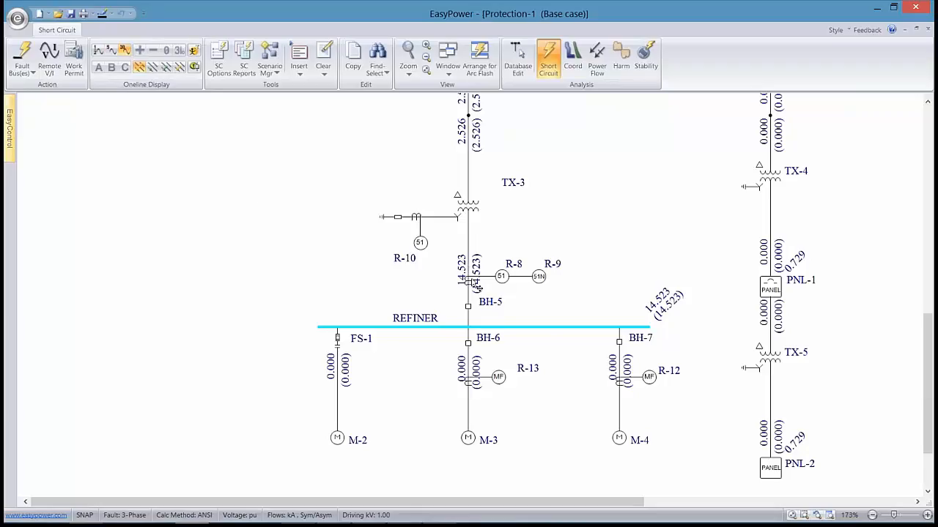
left_click(98, 50)
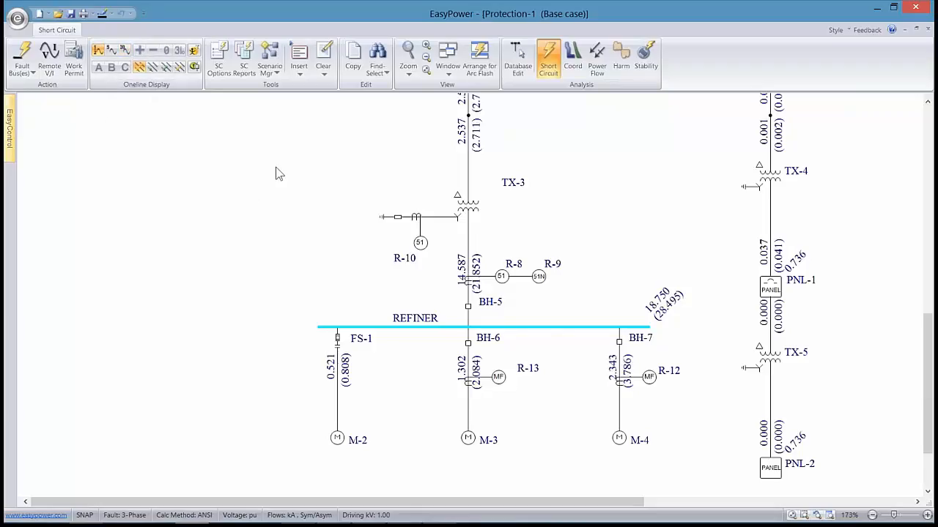
right_click(535, 196)
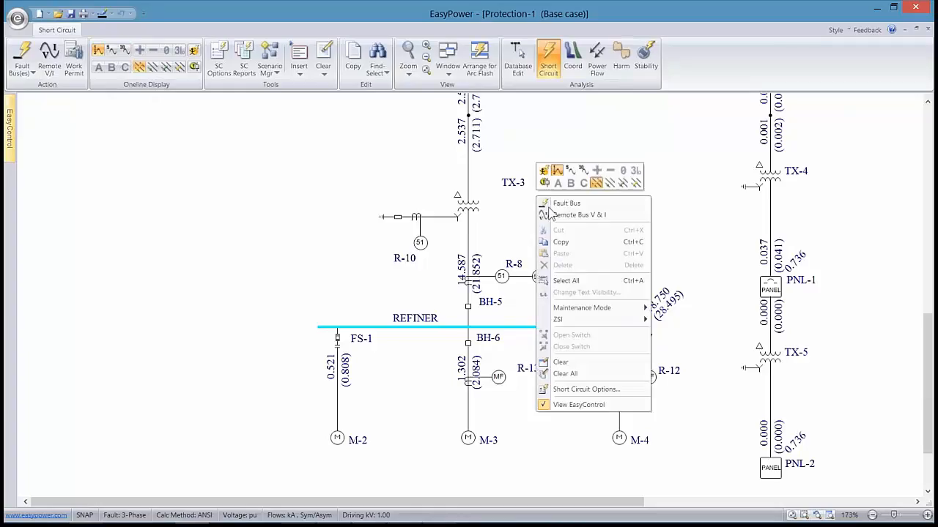
left_click(378, 158)
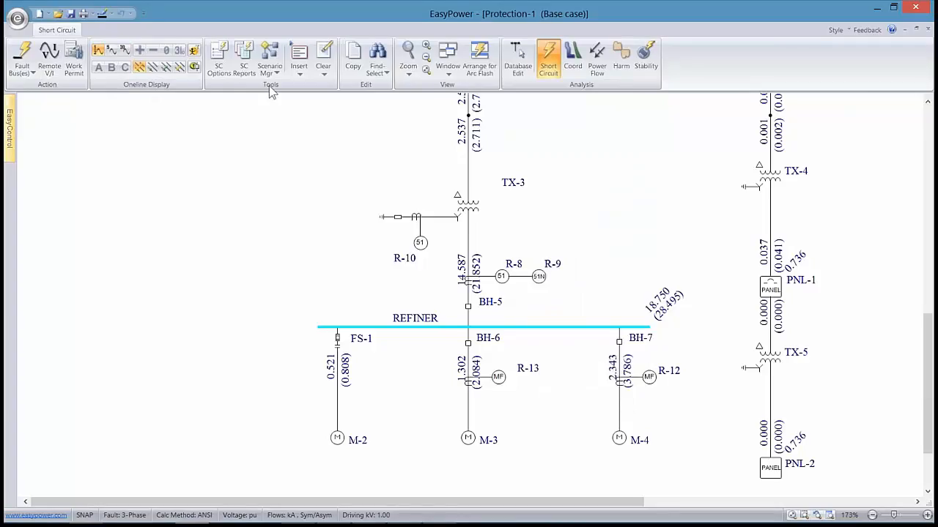
Step: Set the fault current display in the short circuit one-line output options to Symmetrical
left_click(218, 57)
left_click_drag(424, 78, 651, 75)
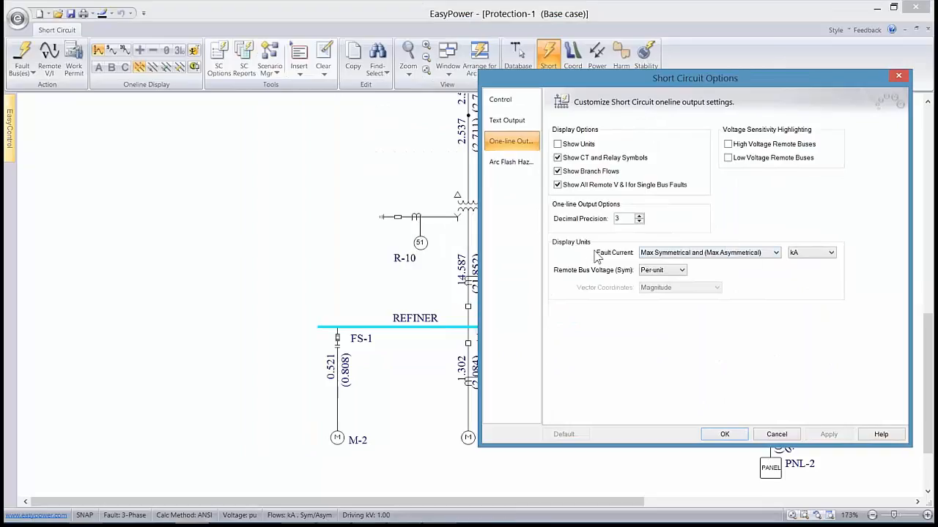
left_click(775, 253)
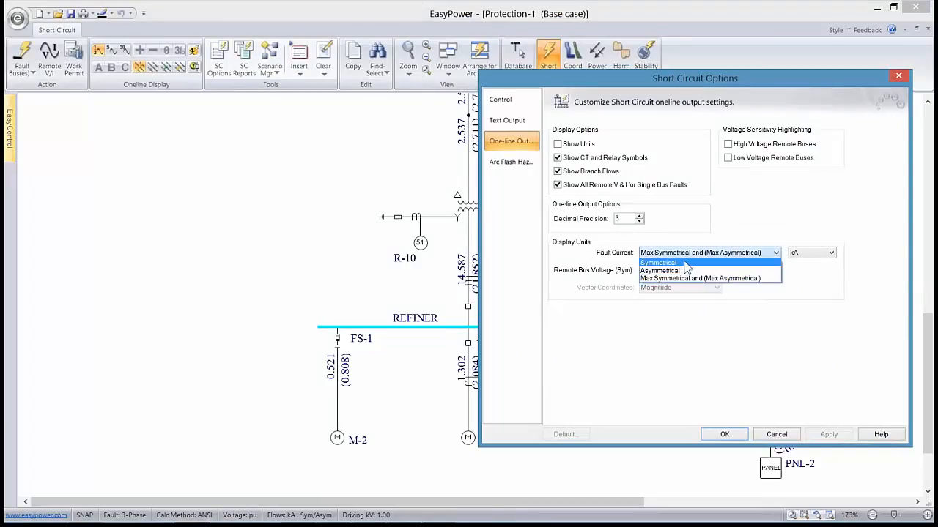
left_click(682, 263)
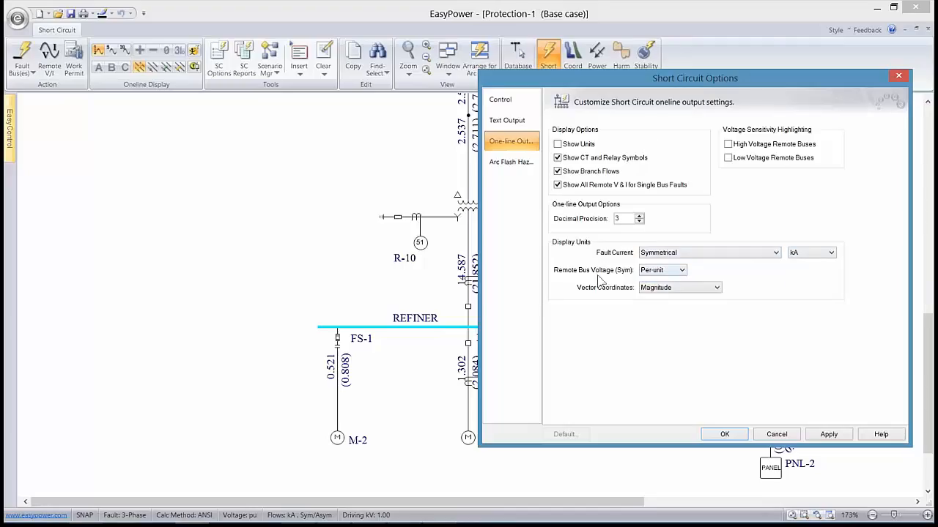
Step: Apply Magnitude and Angle vector coordinates and examine the fault current angles on the one-line
left_click(719, 292)
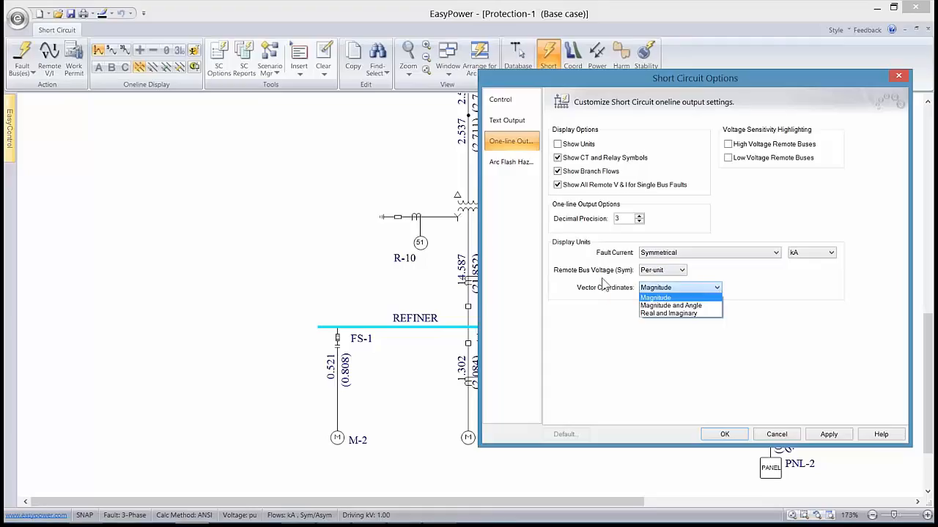
left_click(657, 306)
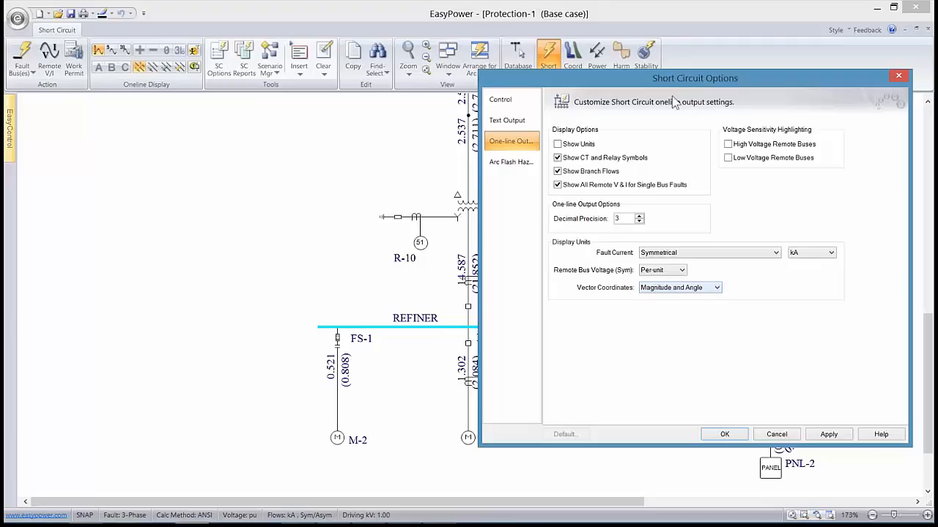
left_click_drag(671, 79, 256, 38)
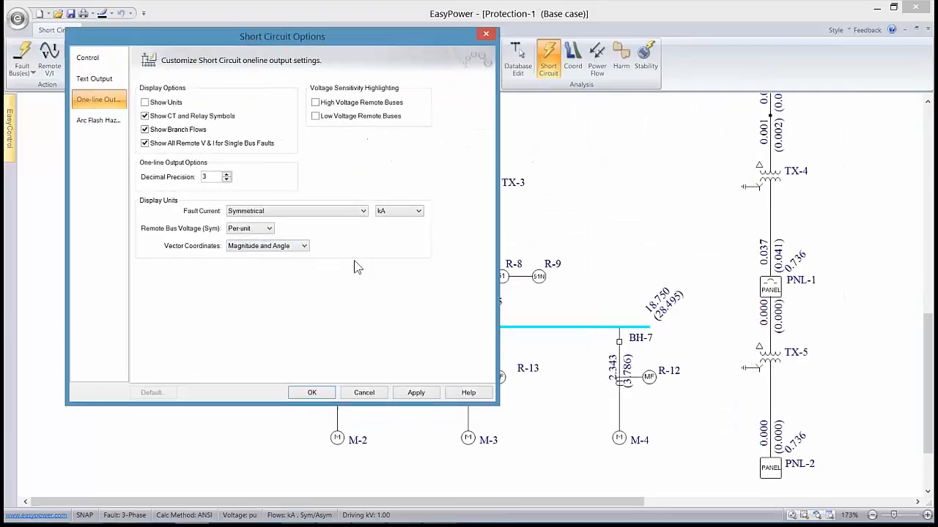
left_click(412, 393)
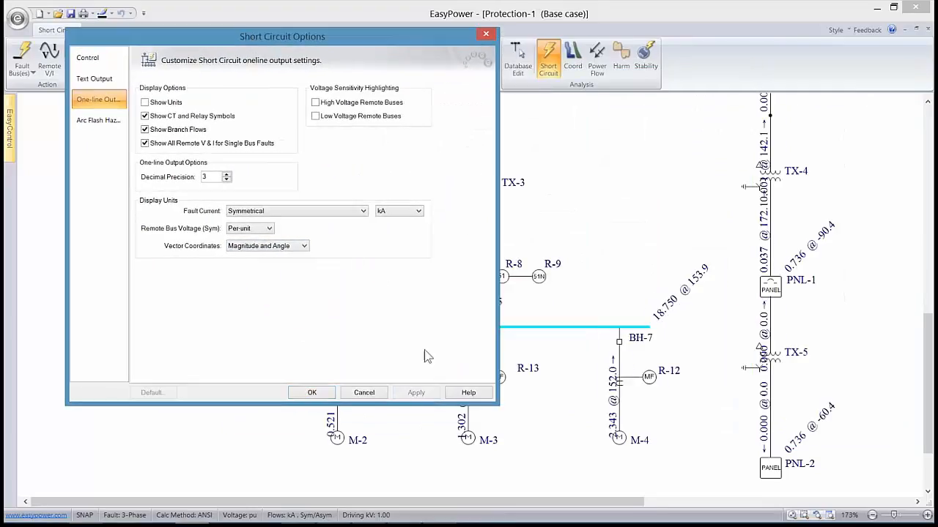
left_click_drag(257, 44, 712, 217)
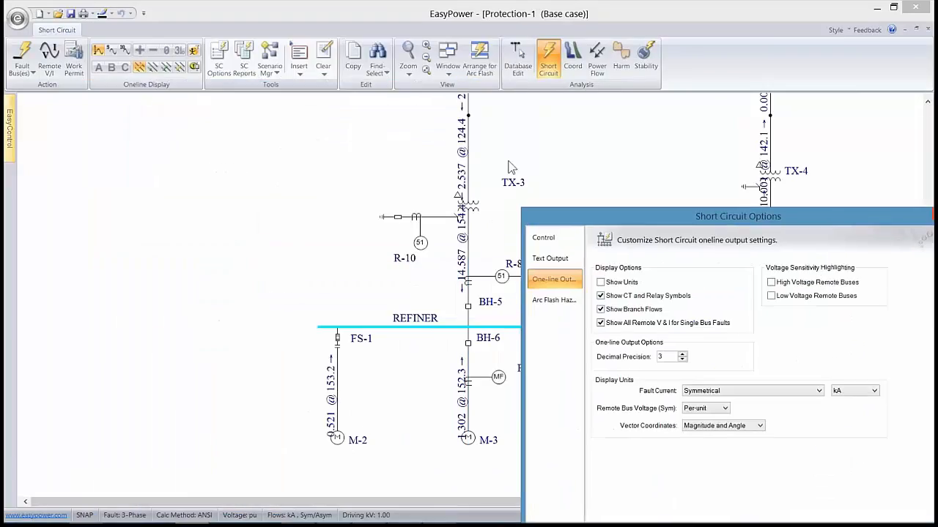
left_click_drag(581, 217, 553, 104)
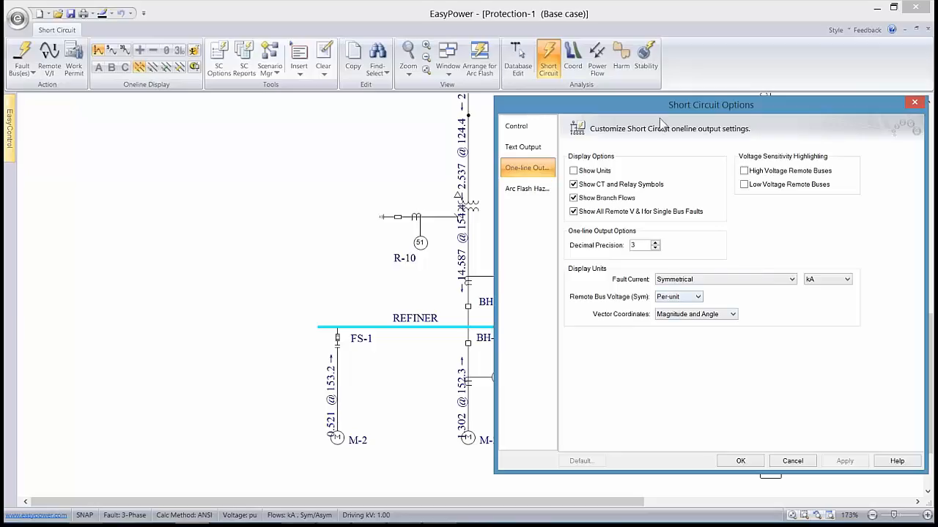
left_click_drag(665, 105, 322, 90)
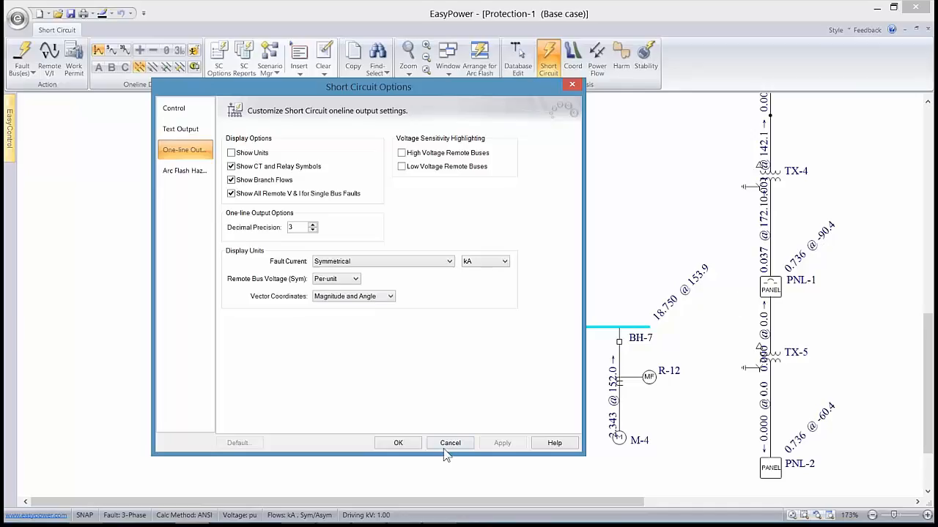
Step: Set the vector coordinates back to Magnitude, accept the options, and fault the REFINER bus again
left_click(390, 297)
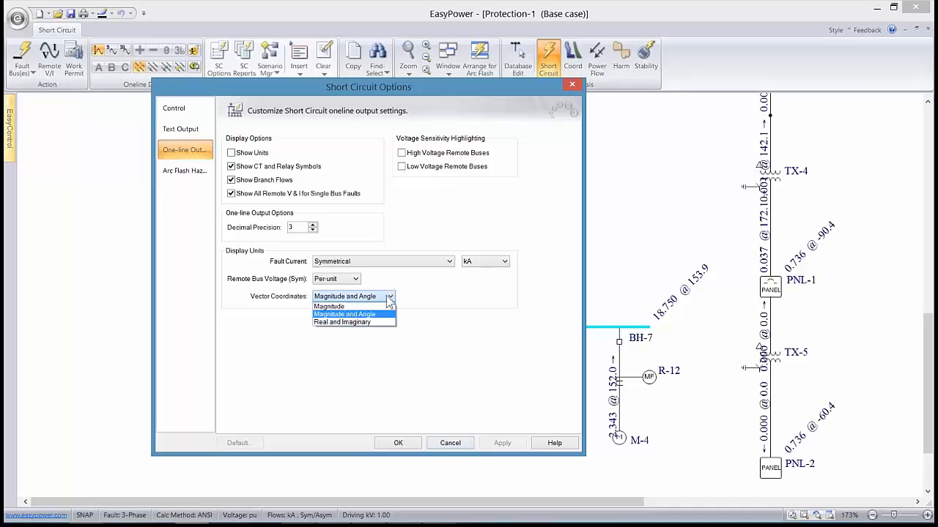
left_click(348, 313)
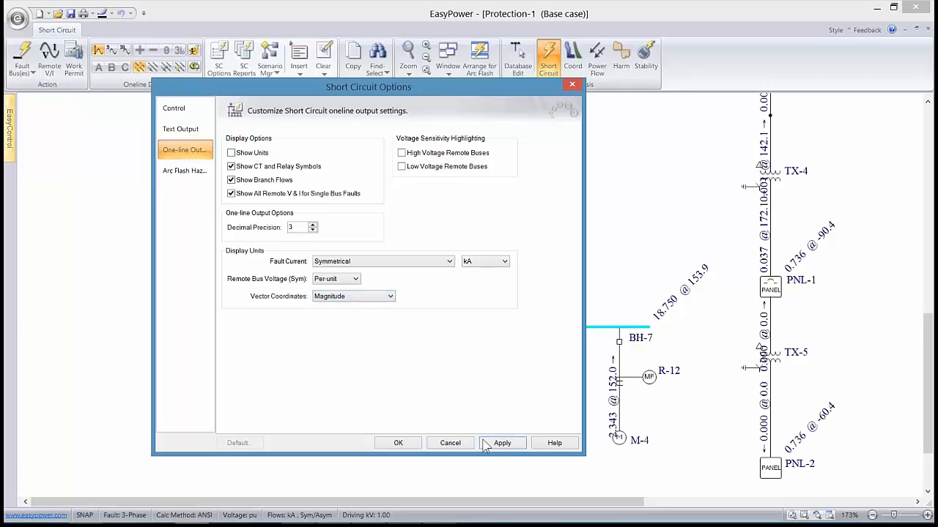
left_click(503, 443)
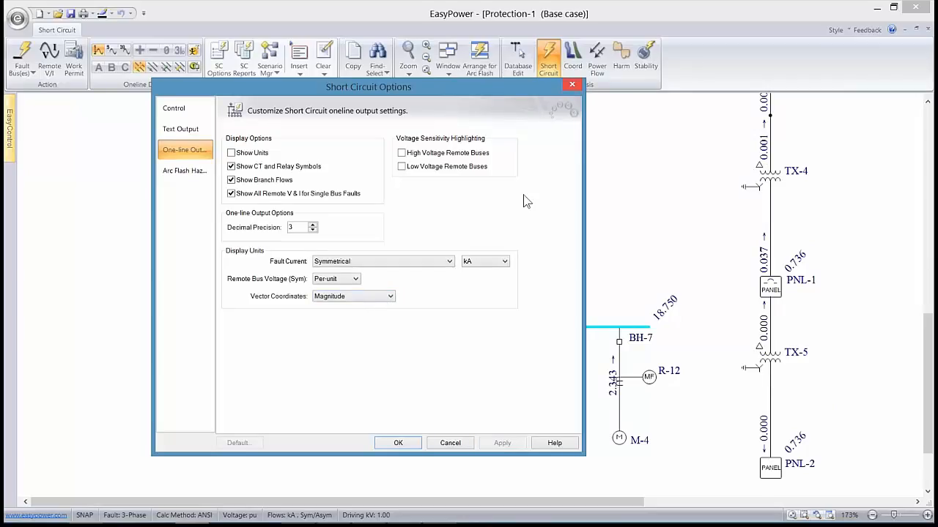
left_click(396, 440)
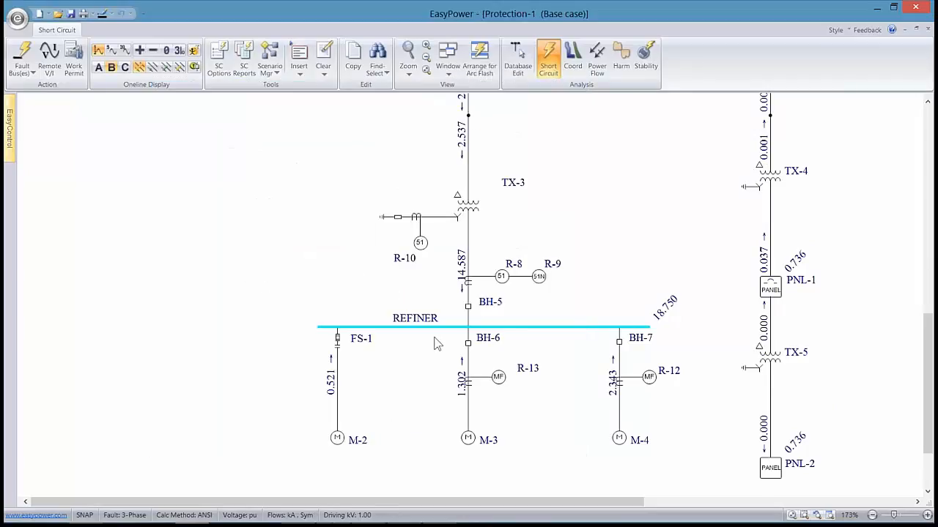
double_click(437, 329)
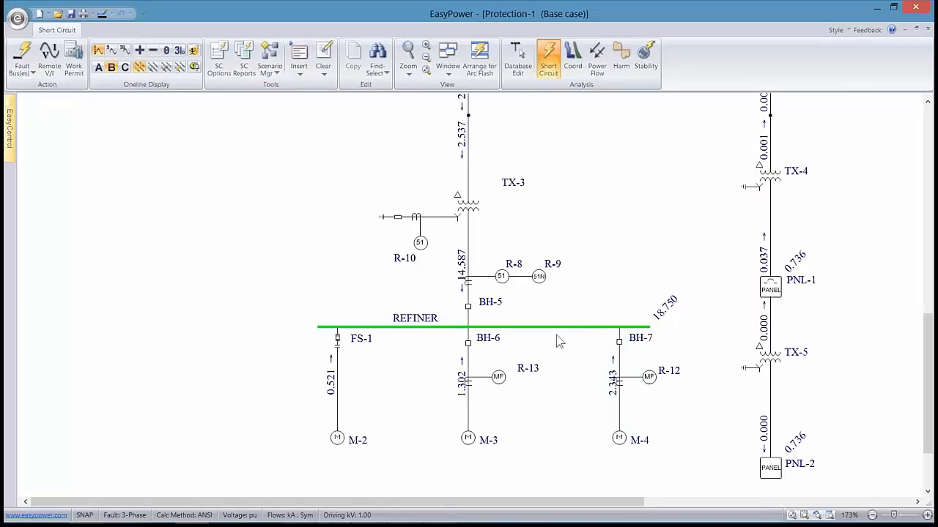
Step: Clear the REFINER bus selection and fault all buses on the one-line at once
left_click_drag(733, 288, 463, 307)
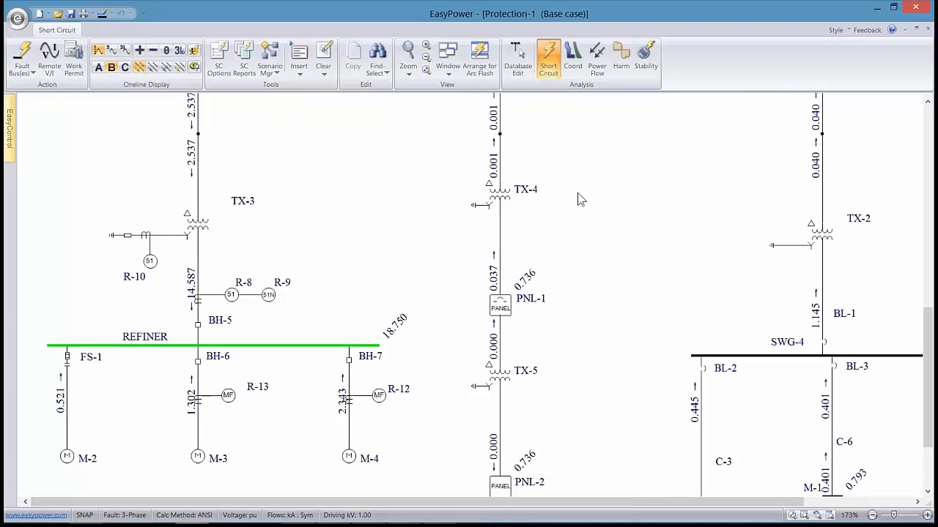
scroll(584, 171, "down", 3)
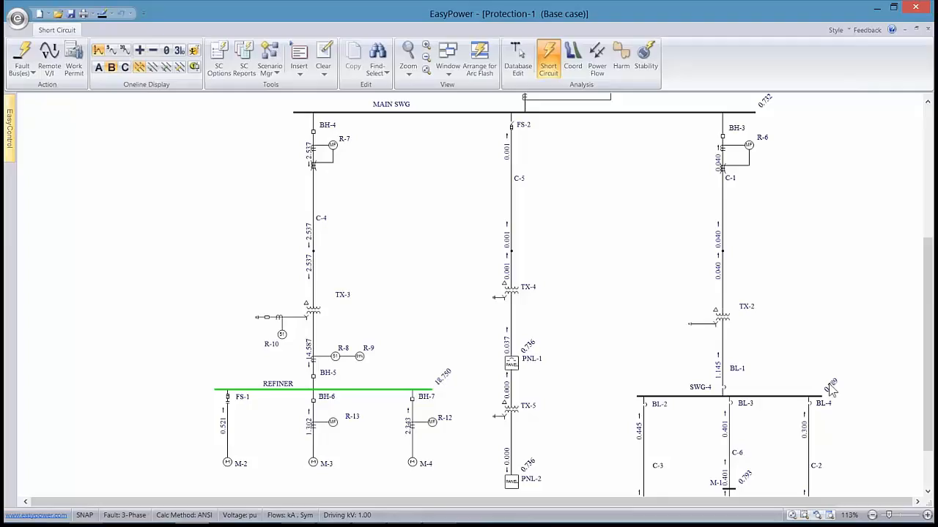
left_click(333, 398)
left_click(26, 50)
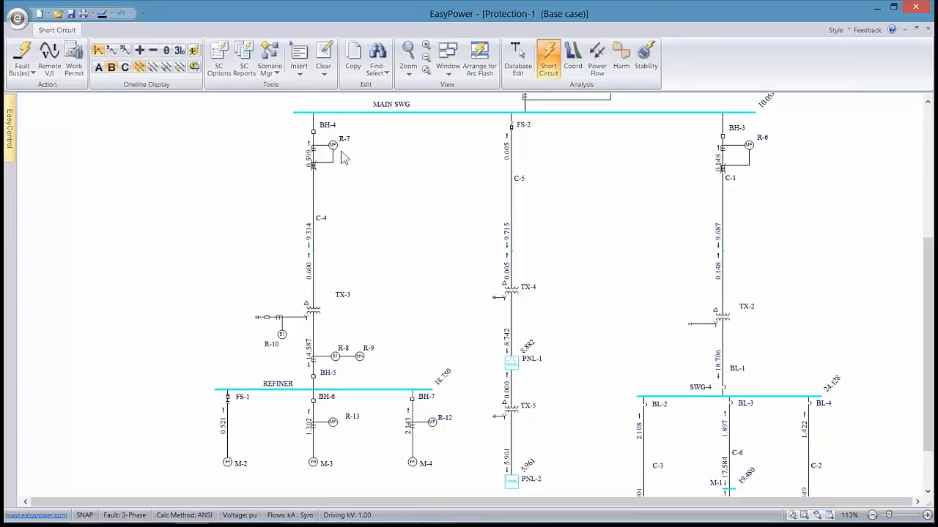
Step: Examine the bus fault currents and branch flows around REFINER, PNL-1, PNL-2 and MCC-1
scroll(315, 355, "up", 5)
left_click_drag(321, 355, 337, 264)
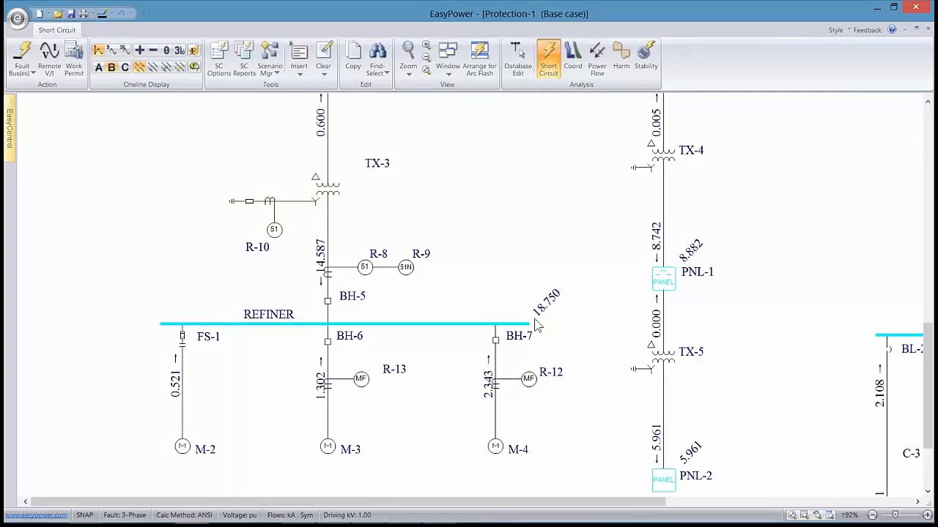
left_click_drag(623, 298, 405, 325)
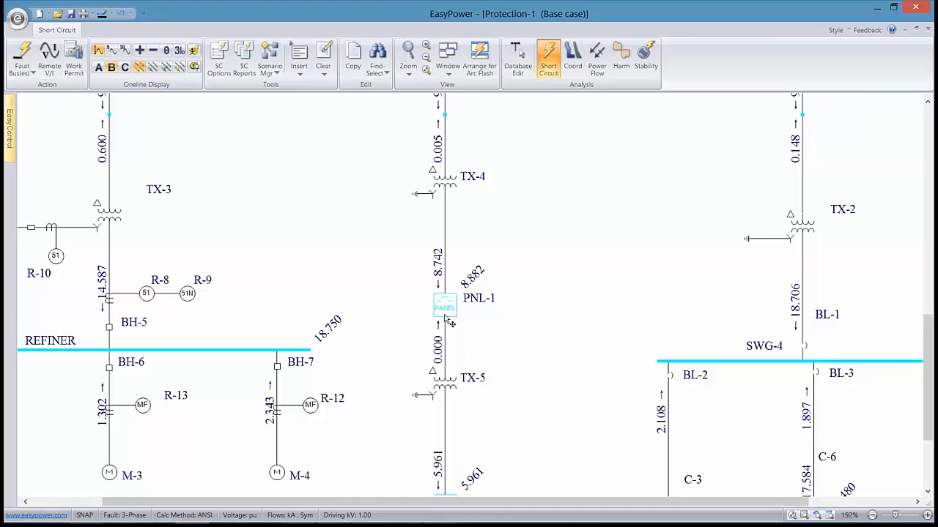
scroll(448, 354, "down", 3)
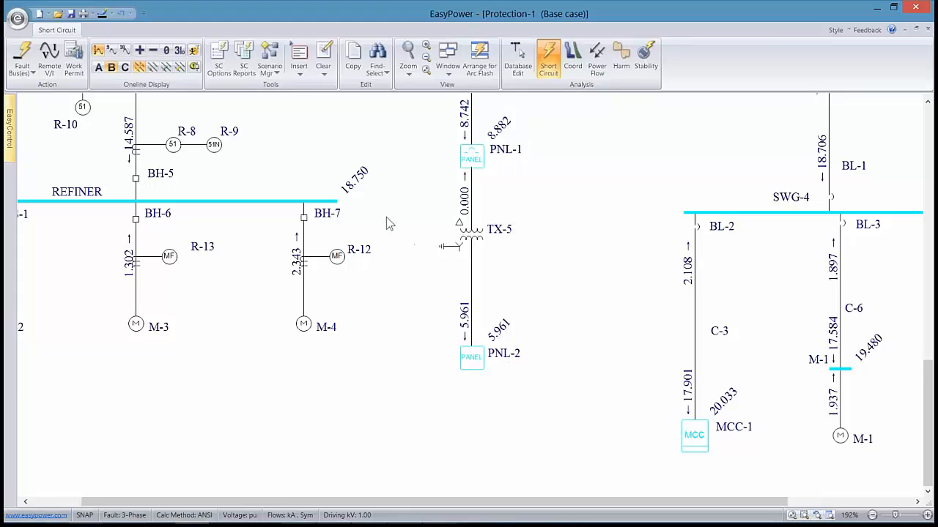
left_click_drag(386, 217, 508, 280)
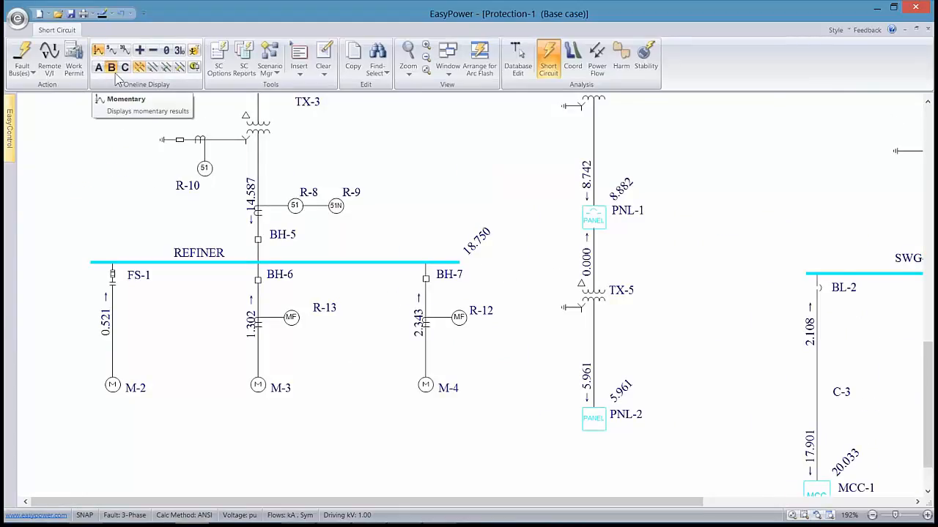
left_click_drag(154, 137, 252, 209)
scroll(254, 210, "down", 1)
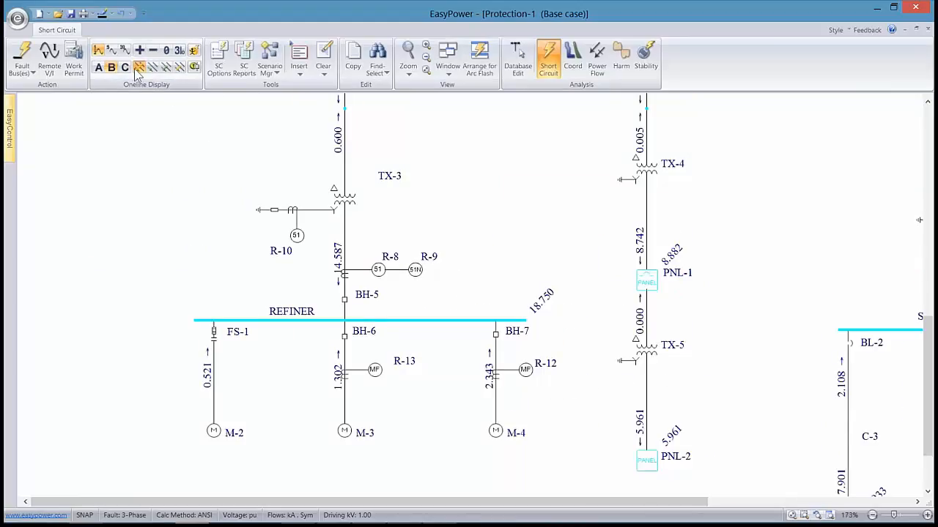
Step: Display the A-phase and C-phase fault currents on the one-line together with the B-phase currents
left_click(100, 70)
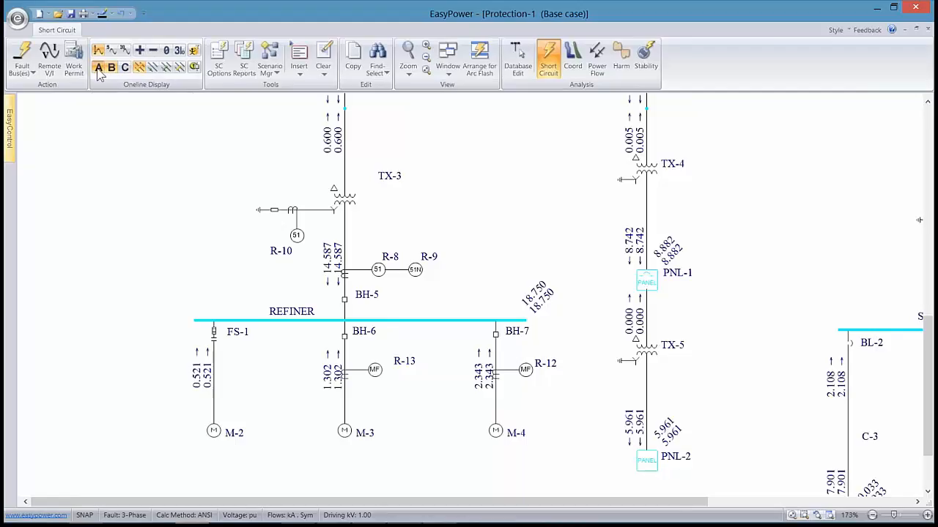
left_click(112, 69)
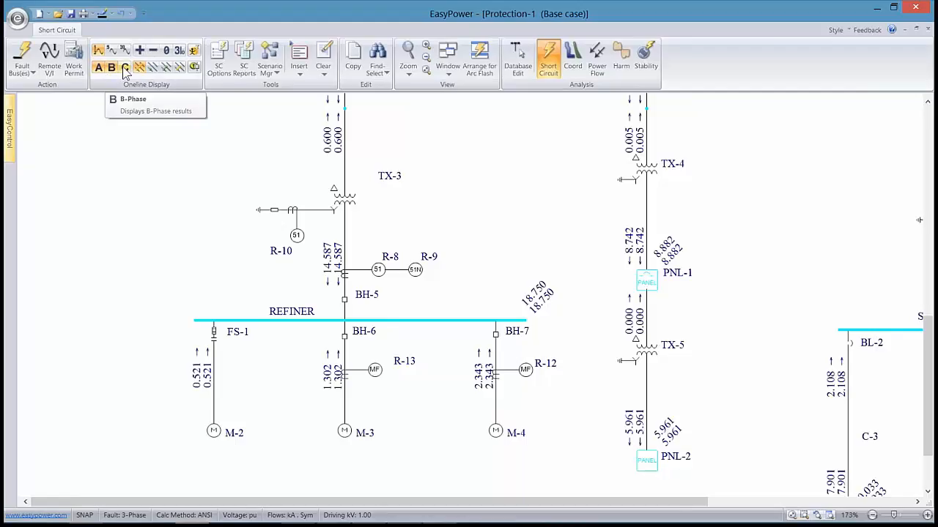
left_click(124, 68)
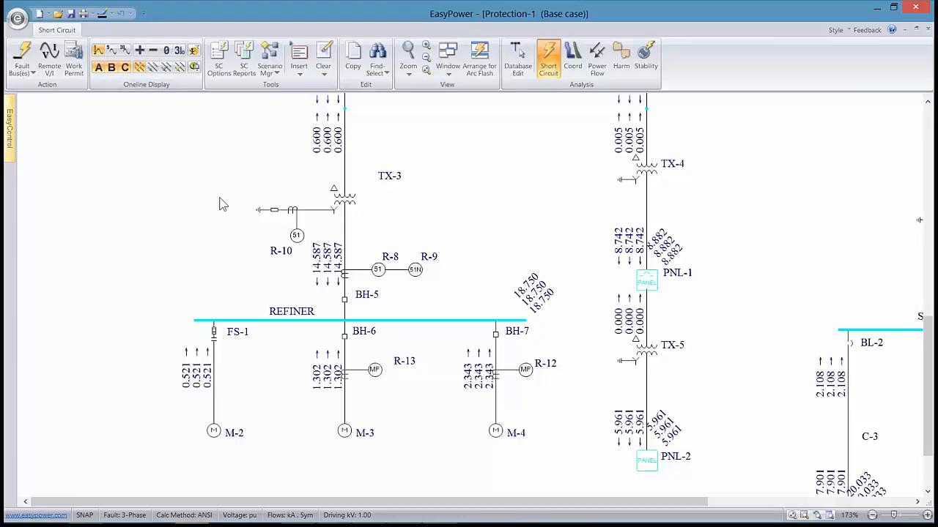
Step: Examine the three-phase-column currents for the line-to-ground, double line-to-ground and line-to-line fault types in turn
left_click(152, 67)
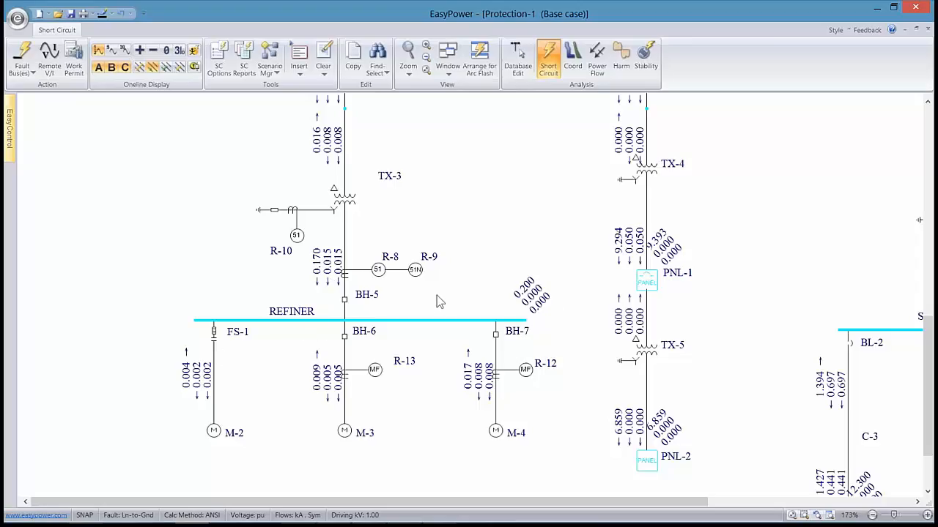
left_click(165, 66)
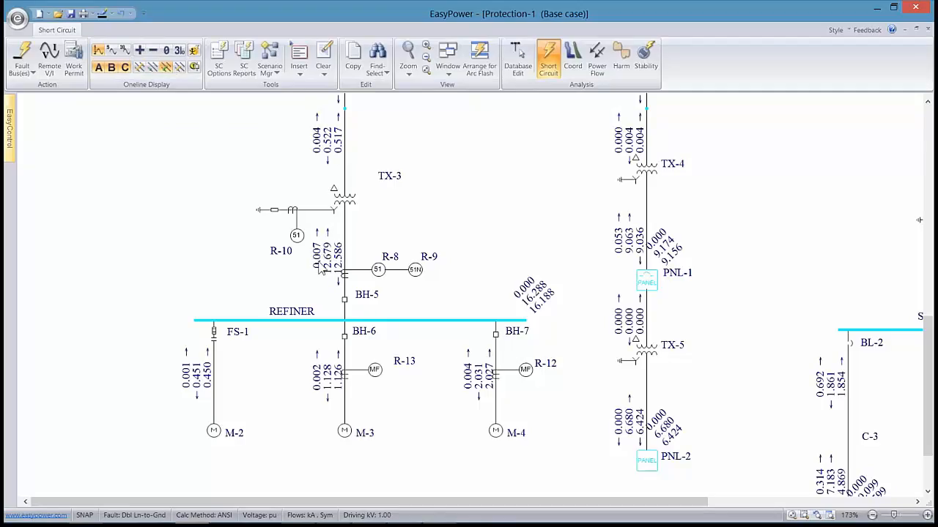
left_click(179, 67)
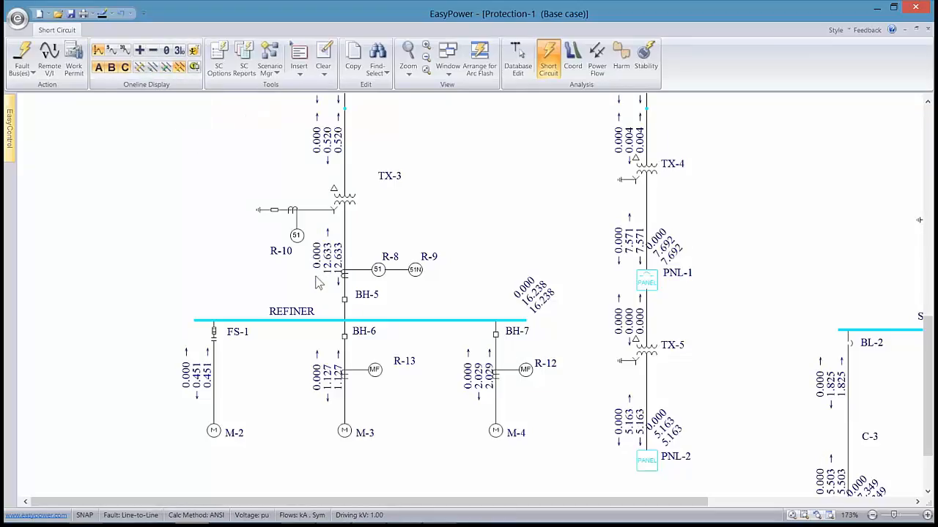
Step: Set the fault type back to 3-Phase and hide the C-phase and B-phase currents, leaving only A-phase
left_click(139, 67)
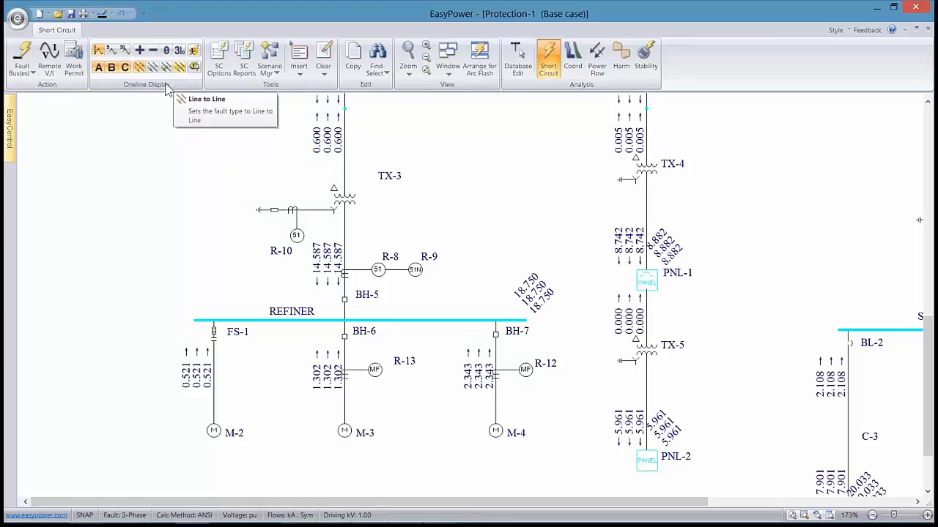
left_click(125, 67)
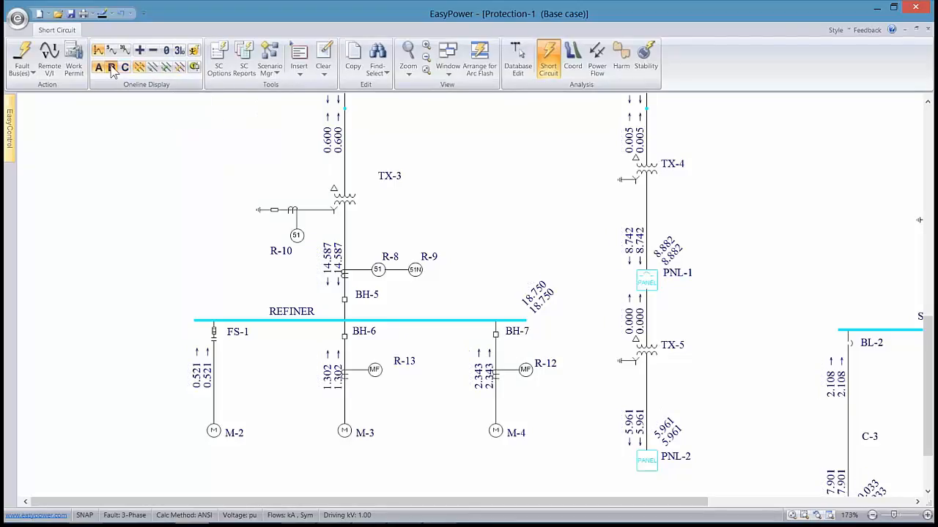
left_click(112, 68)
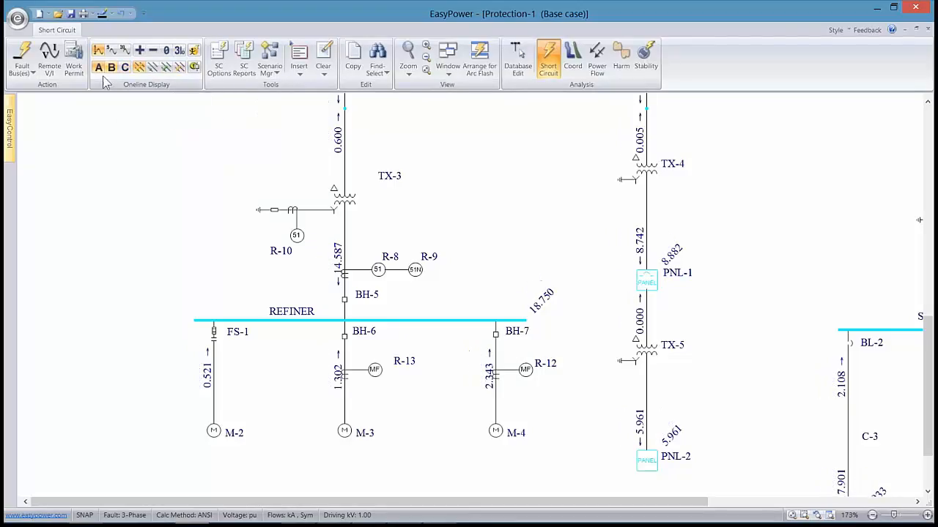
Step: Display the positive, negative and zero sequence currents together on the one-line for the 3-phase fault
left_click(140, 51)
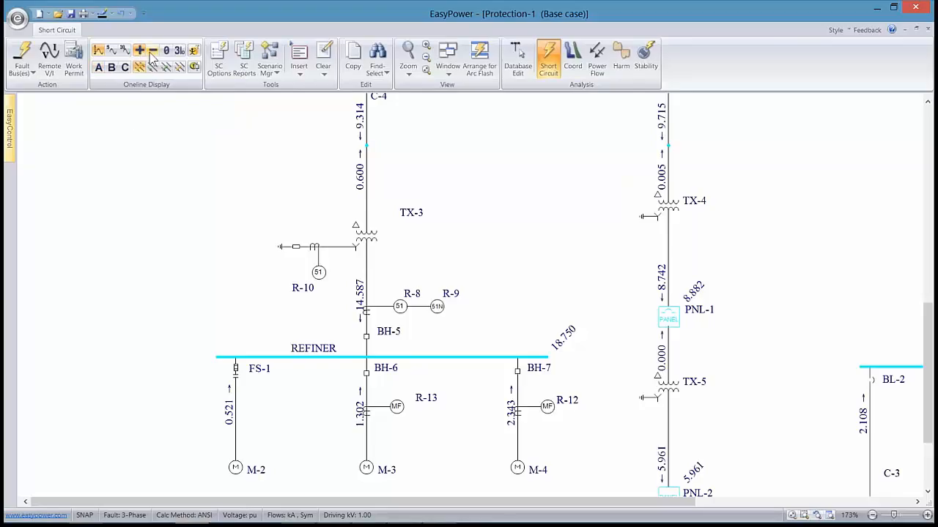
left_click(153, 52)
left_click(166, 51)
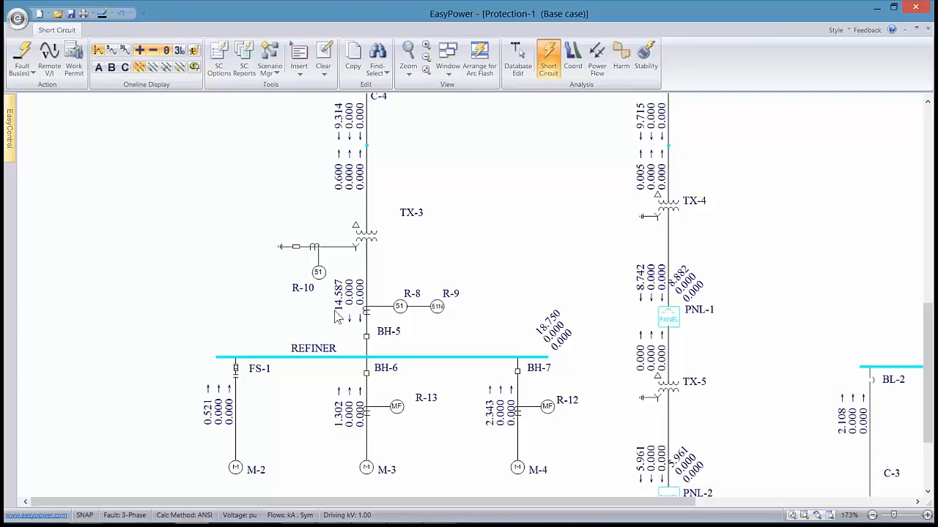
Step: Switch to a line-to-ground fault with A-phase output, and view its negative sequence currents
left_click(151, 67)
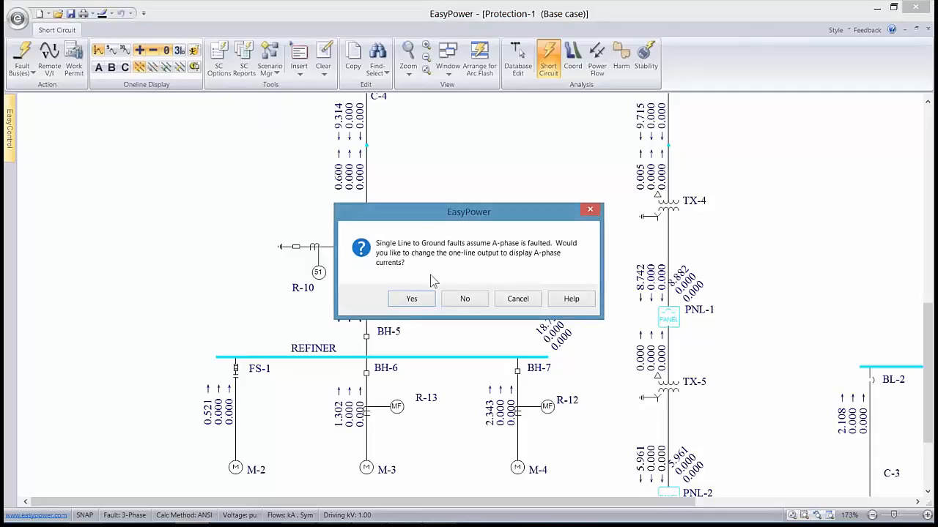
left_click(413, 300)
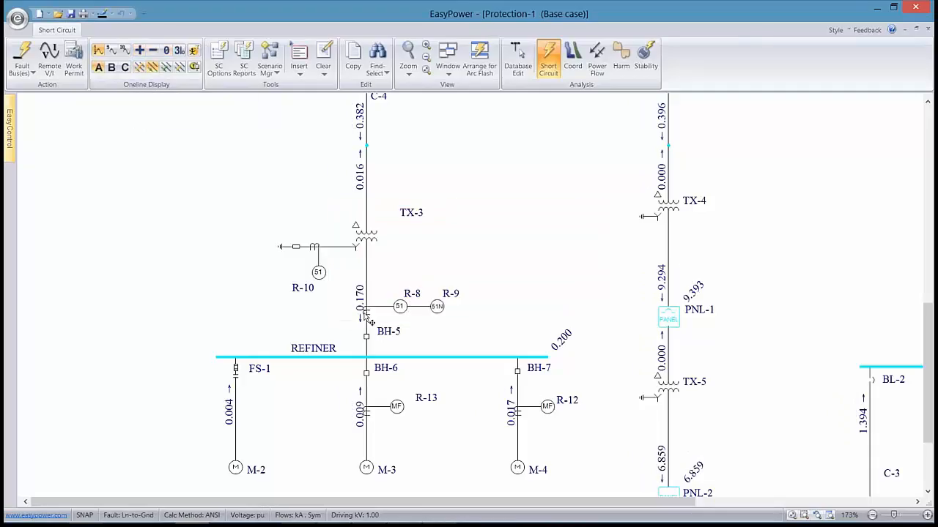
left_click(151, 51)
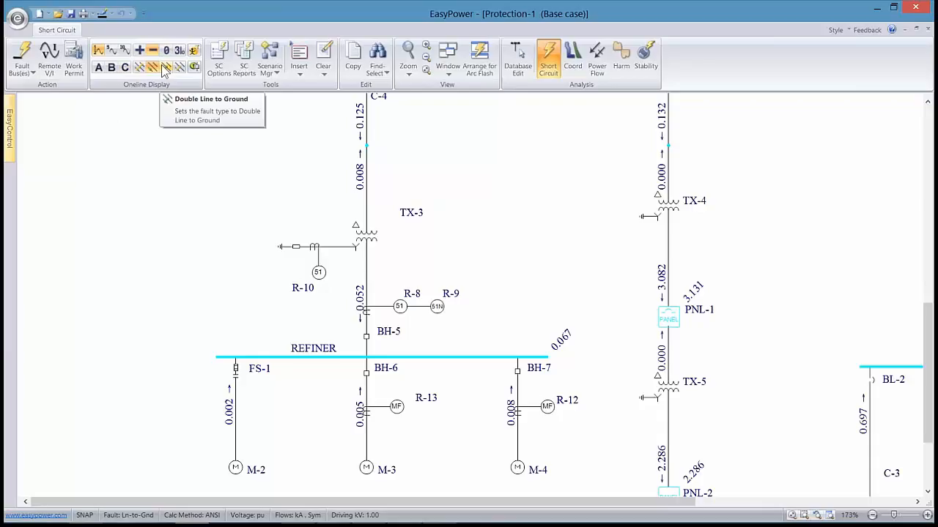
Step: Switch to a double line-to-ground fault with B-phase output, and view its zero sequence currents
left_click(166, 69)
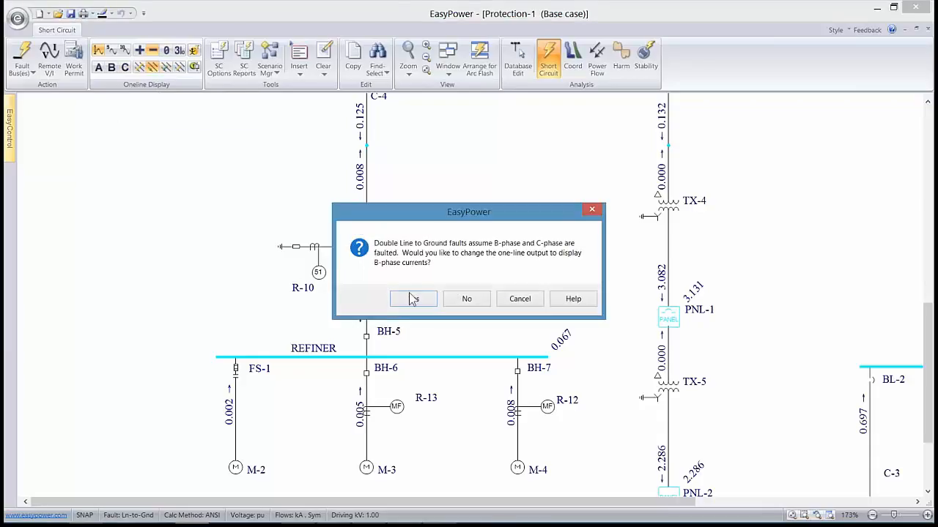
left_click(412, 298)
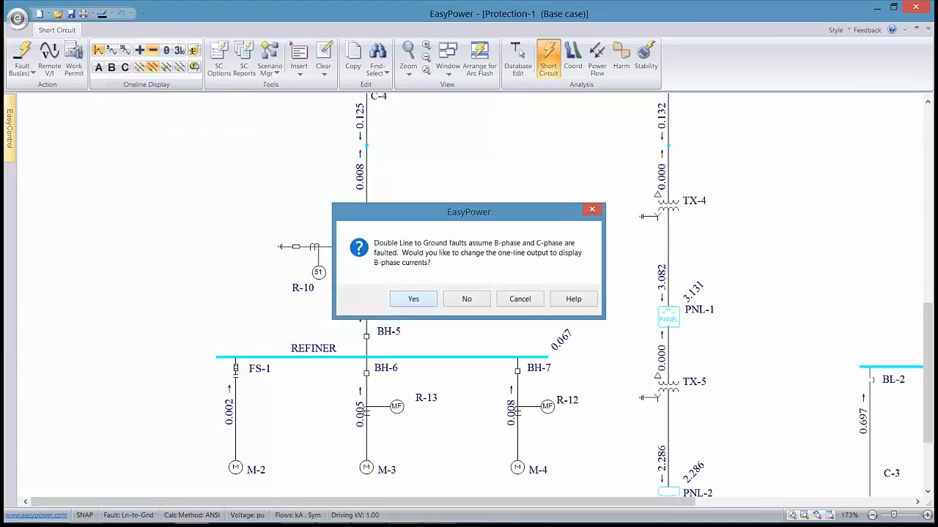
left_click(166, 50)
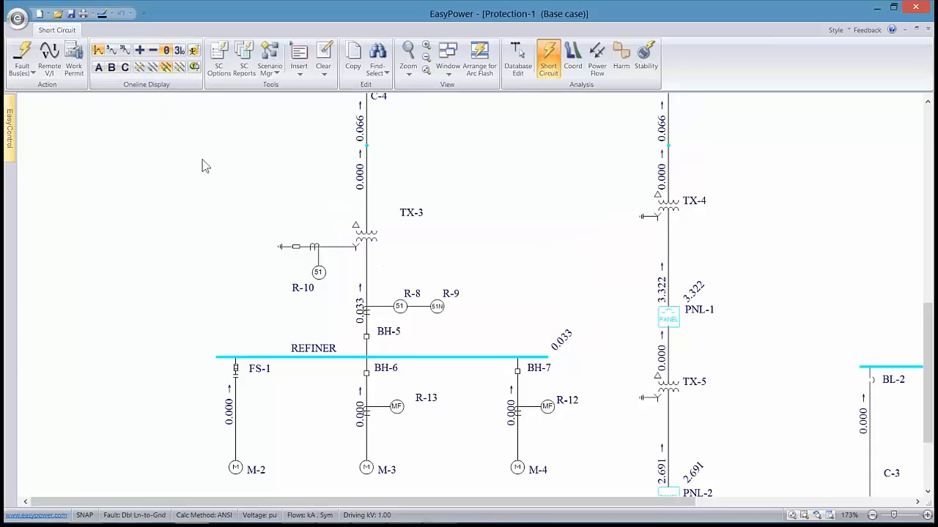
Step: Switch to a line-to-line fault with B-phase output, and add the C-phase currents to the one-line
left_click(180, 66)
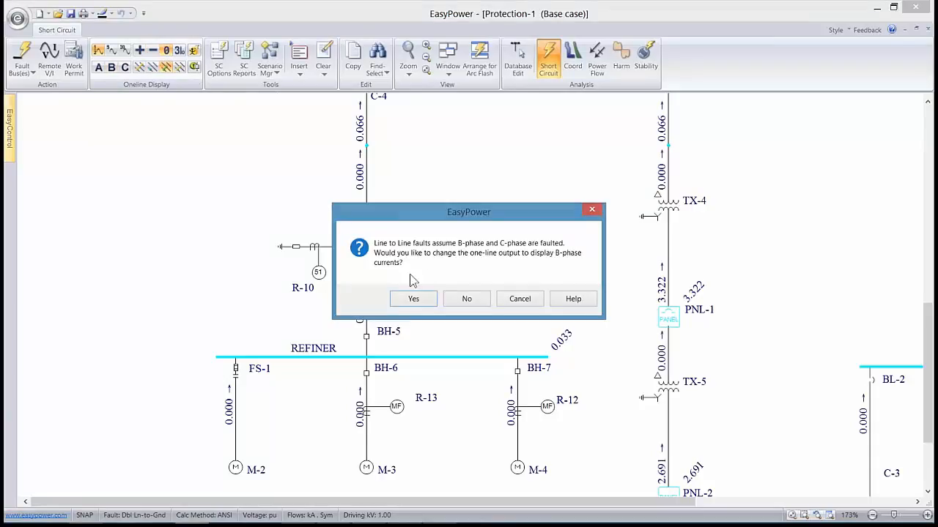
left_click(427, 299)
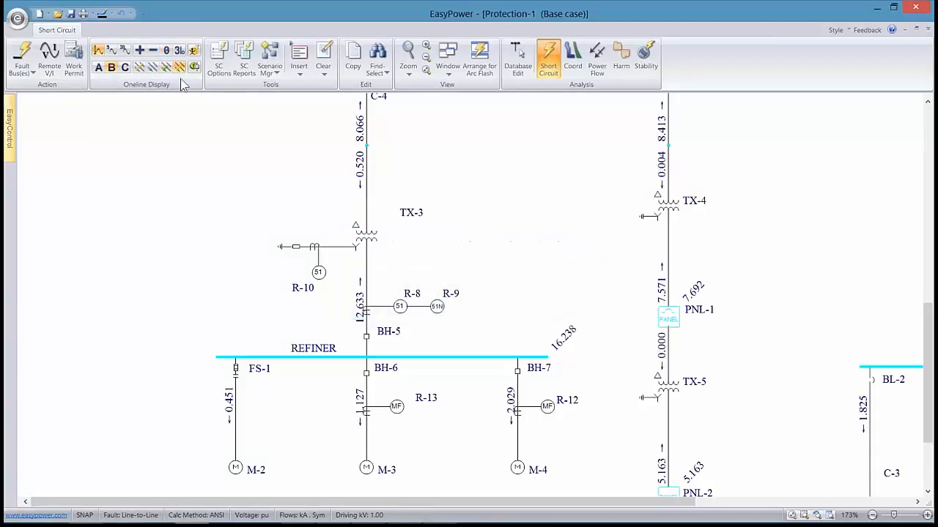
left_click(124, 68)
scroll(277, 213, "down", 1)
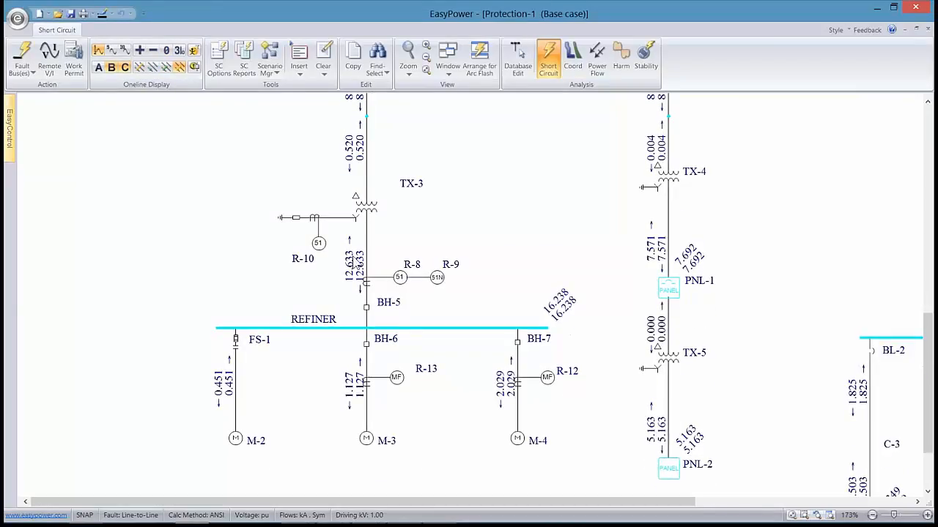
Step: Return the fault type to 3-Phase and show only the A-phase currents on the one-line
left_click(111, 68)
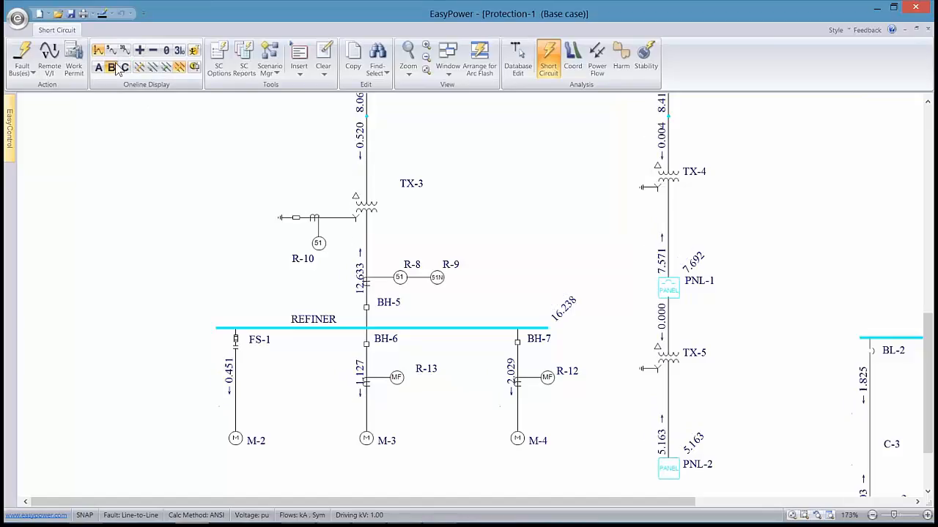
left_click(140, 68)
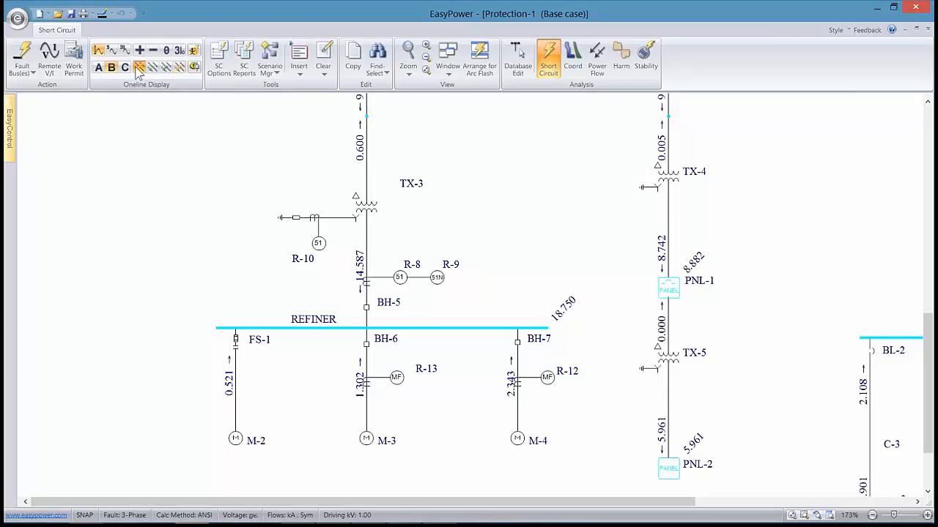
left_click(102, 71)
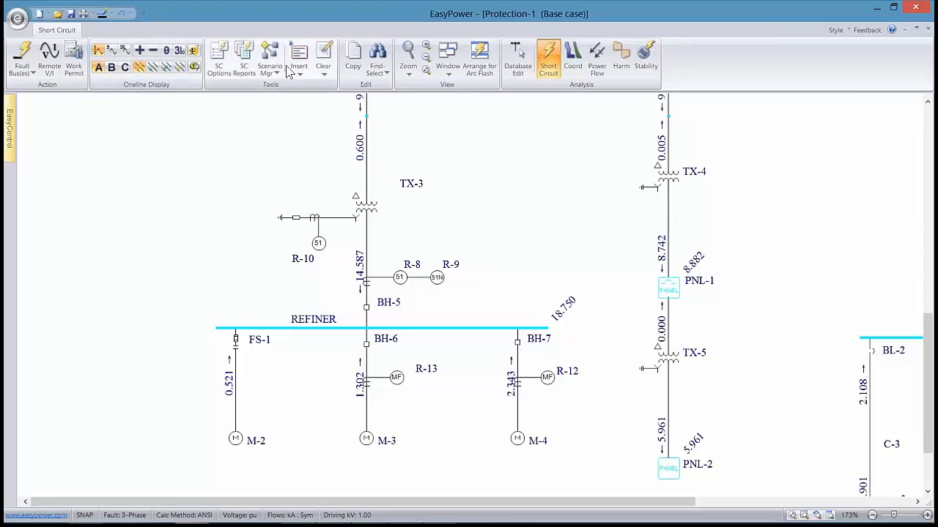
Step: Open the arc flash hazard settings in the short circuit options and select the IEEE 1584 standard
left_click(228, 64)
left_click_drag(316, 96, 530, 39)
left_click(496, 164)
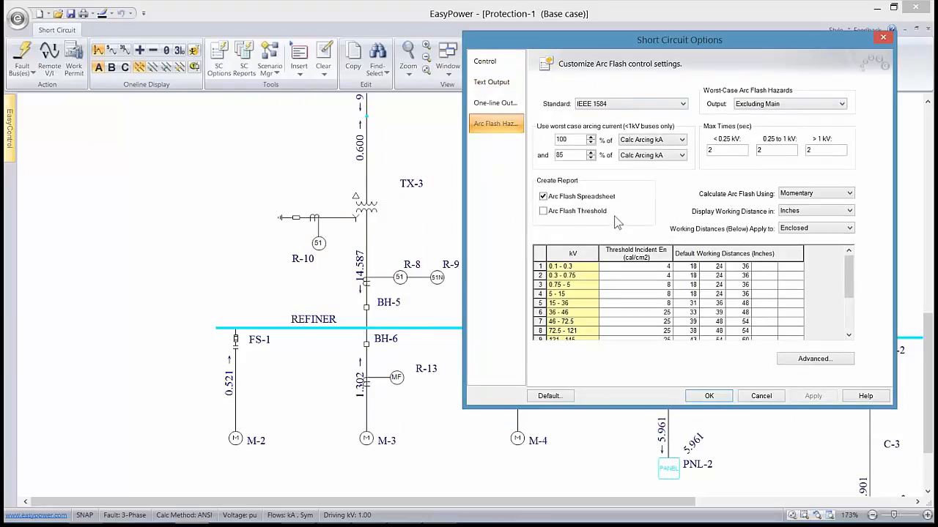
left_click(683, 104)
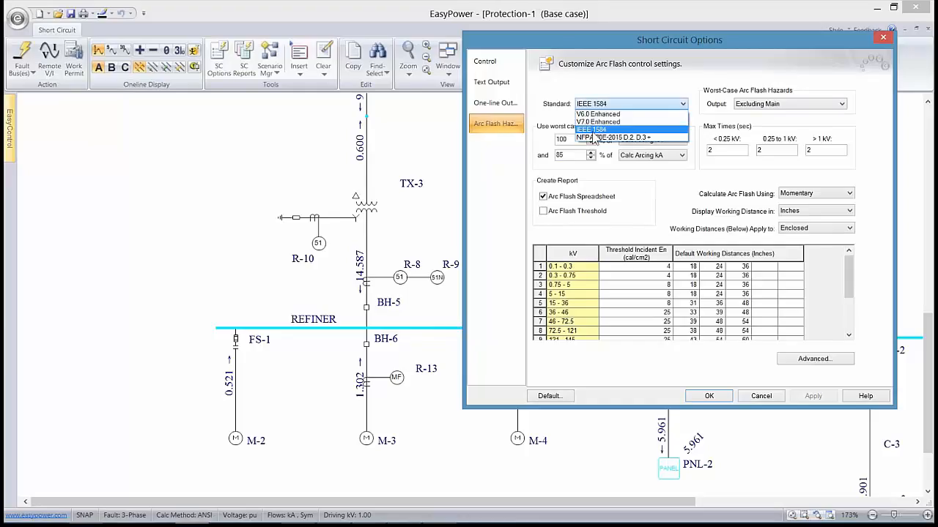
left_click(592, 132)
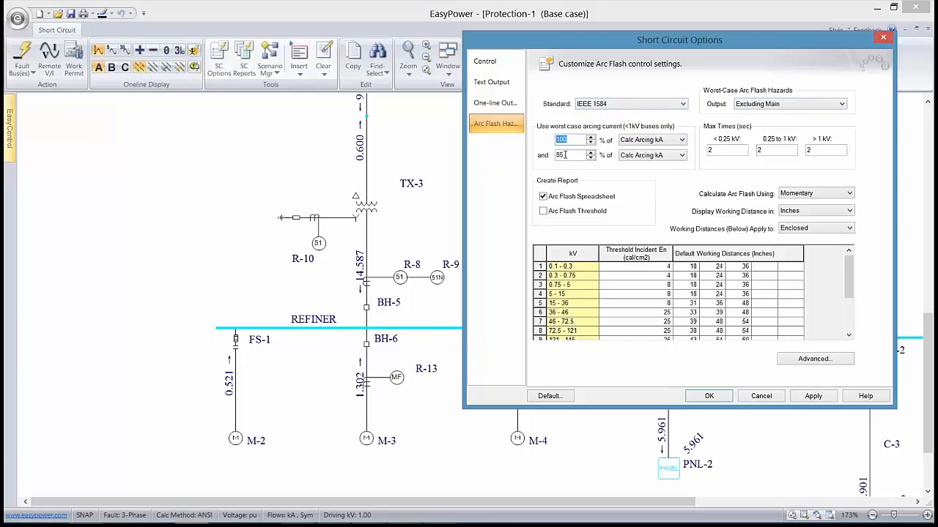
Step: Set the second worst-case arcing current to 85% of calculated arcing kA and base the arc flash calculation on 30 Cycle currents
left_click_drag(565, 155, 556, 154)
key("BackSpace")
left_click(850, 194)
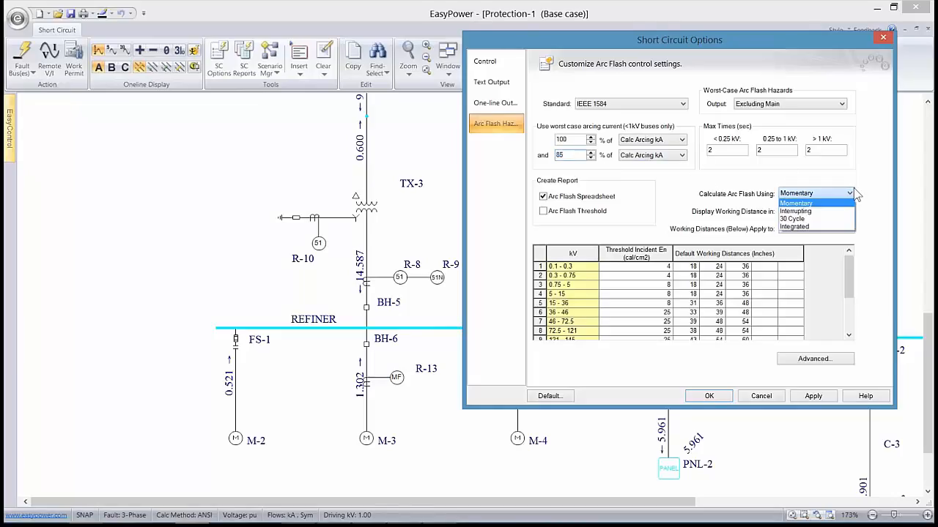
left_click(809, 204)
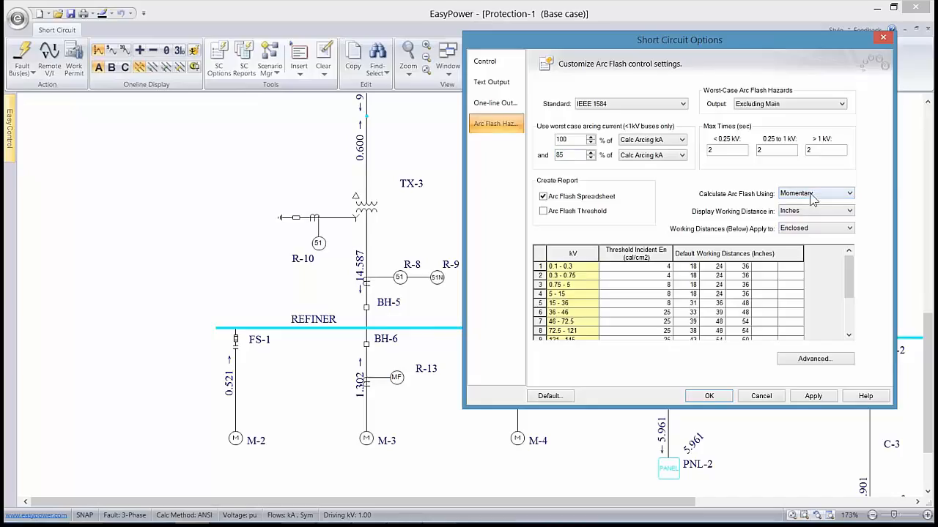
left_click(848, 194)
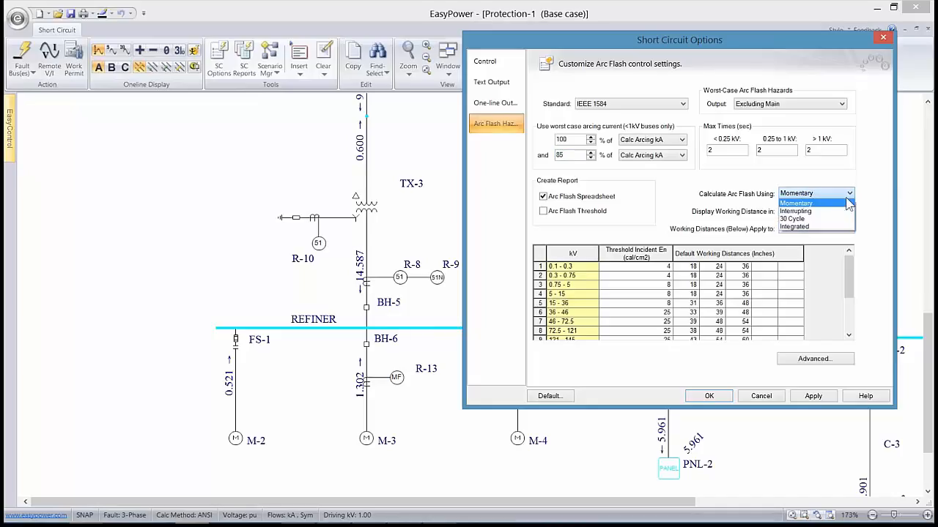
left_click(821, 212)
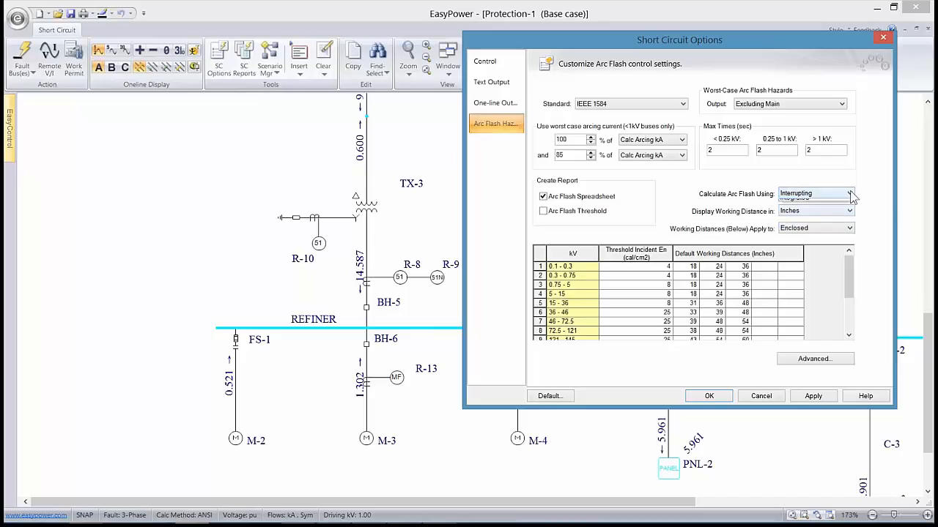
left_click(846, 193)
left_click(808, 219)
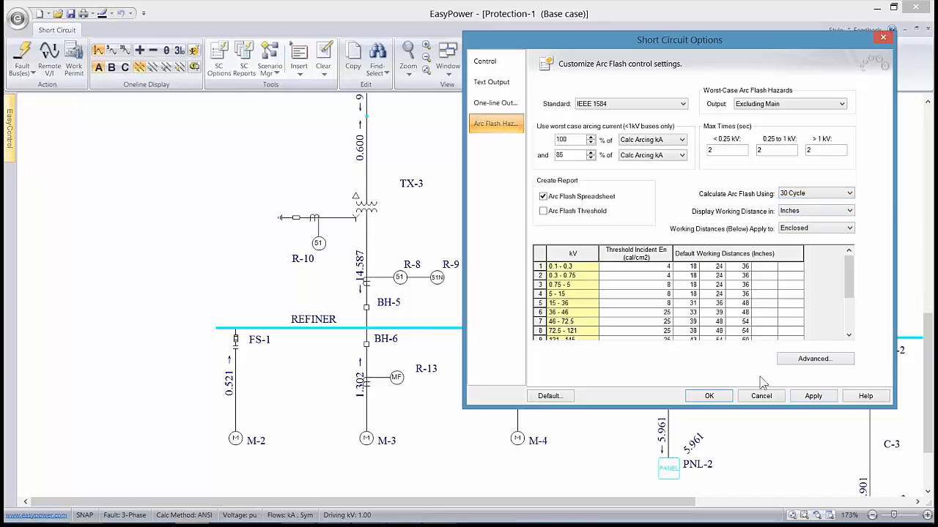
left_click(810, 396)
left_click(708, 397)
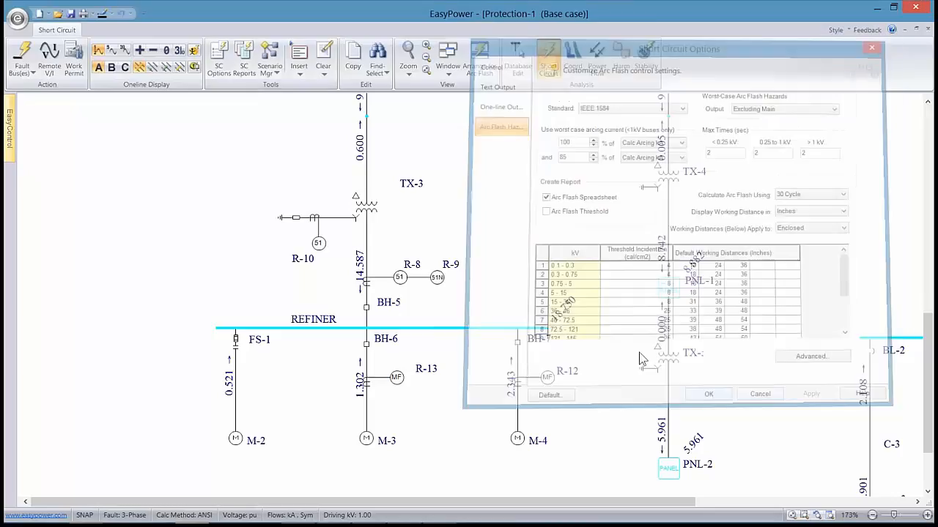
Step: Display arc flash hazard results on the one-line and fault only the REFINER bus
left_click(193, 50)
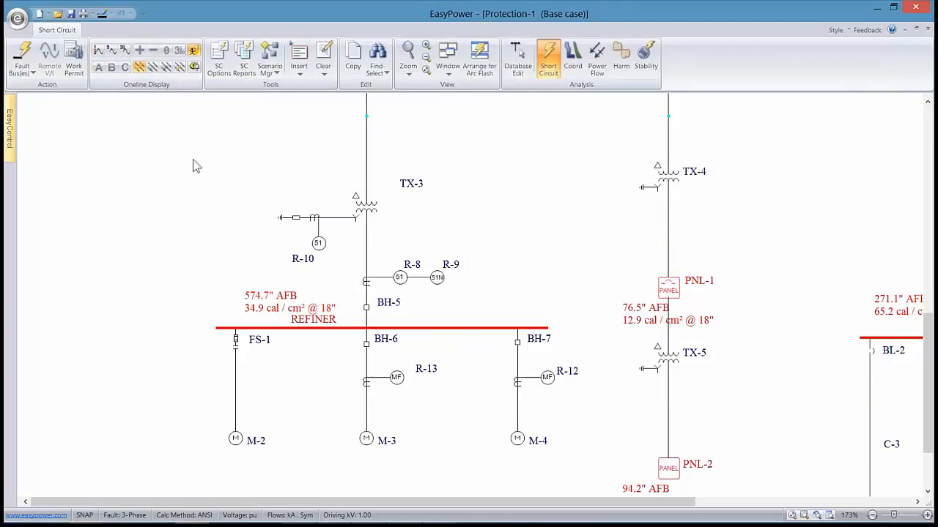
left_click(312, 336)
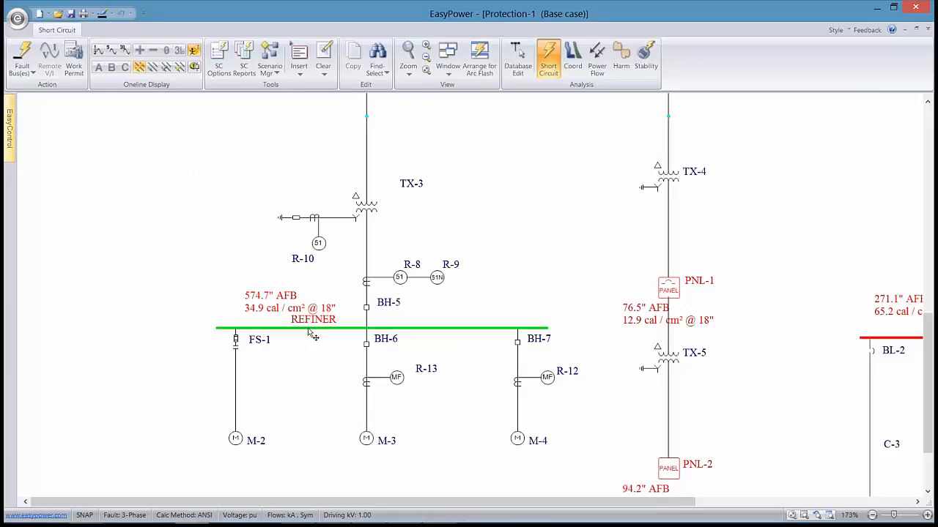
left_click(31, 54)
left_click_drag(254, 151, 125, 149)
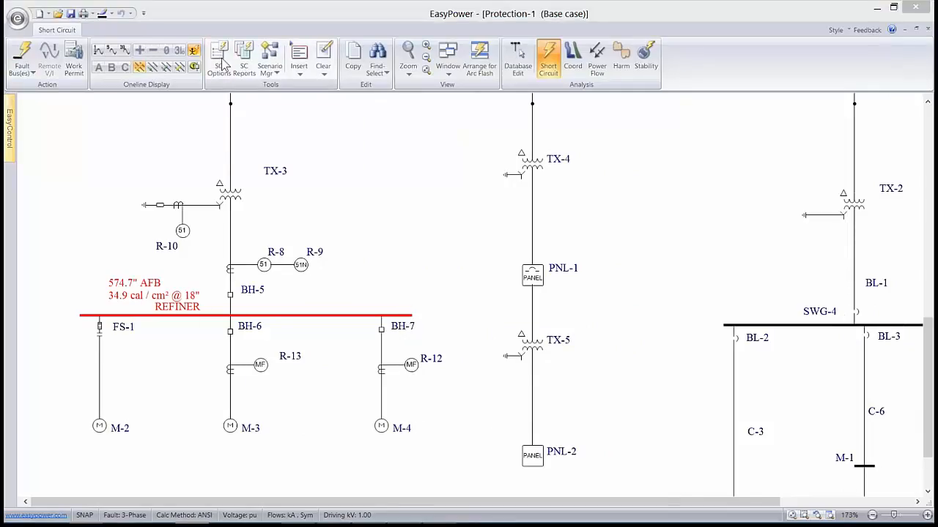
Step: Reopen the short circuit options beside the REFINER bus and recalculate its arc flash hazard using Interrupting current
left_click(223, 65)
left_click_drag(469, 82, 659, 38)
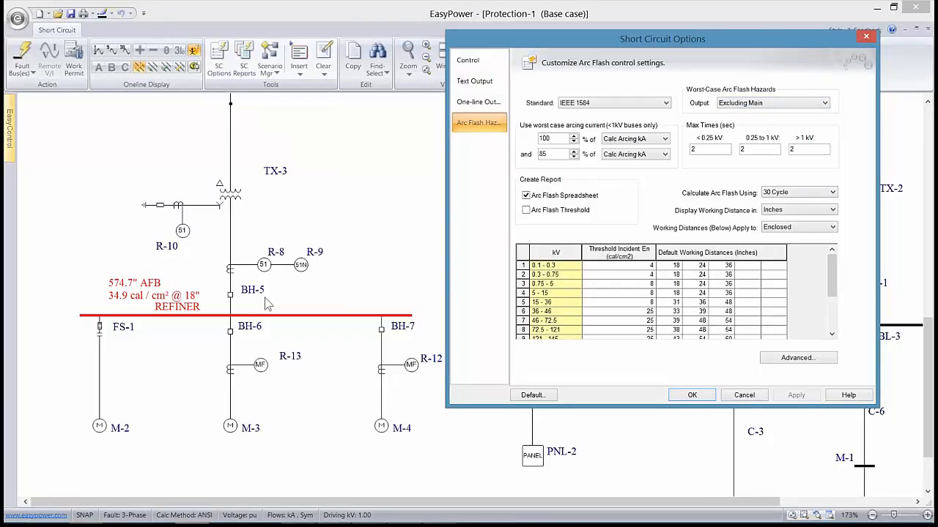
left_click(832, 192)
left_click(797, 213)
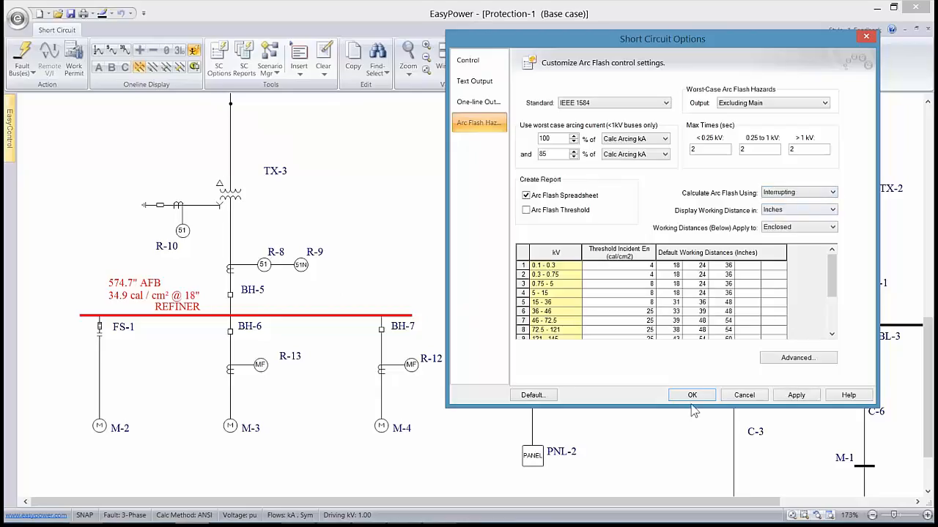
left_click(792, 398)
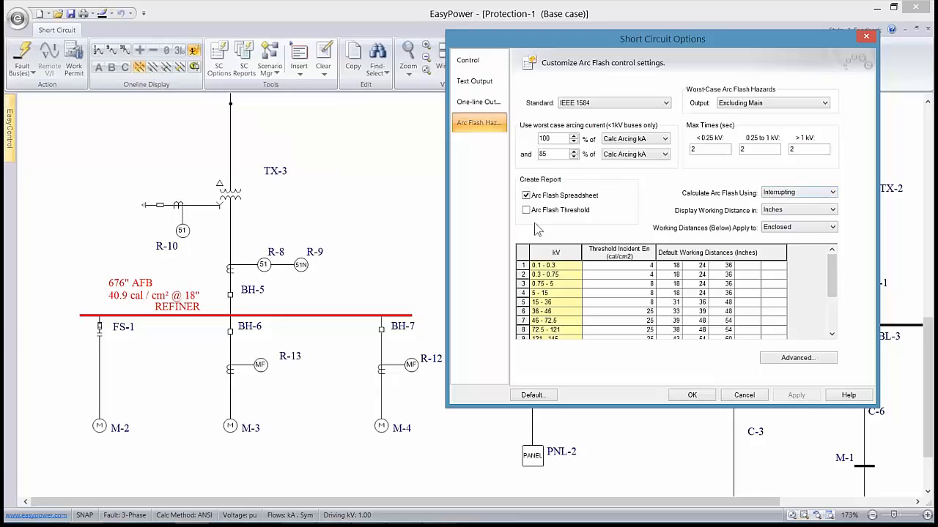
Step: Change the arc flash calculation basis to Momentary, apply it to the REFINER bus results, and close the options
left_click(833, 193)
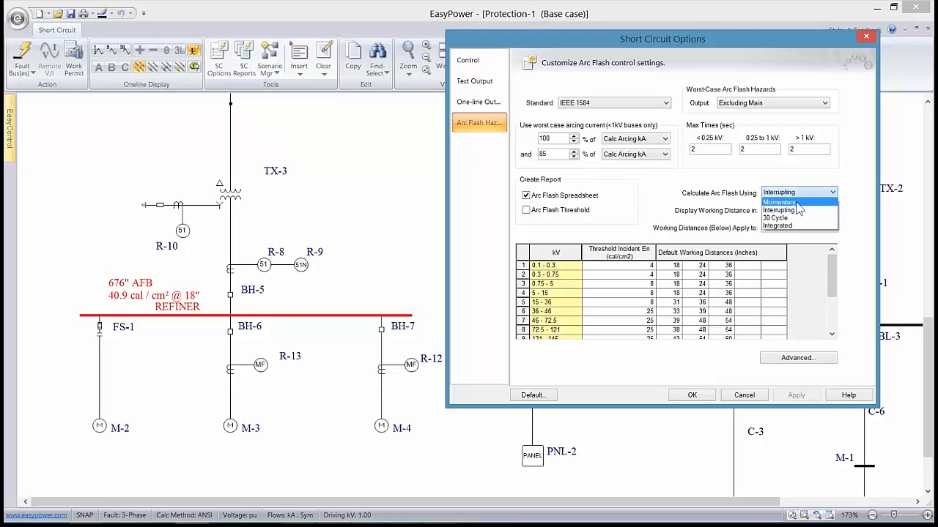
left_click(796, 203)
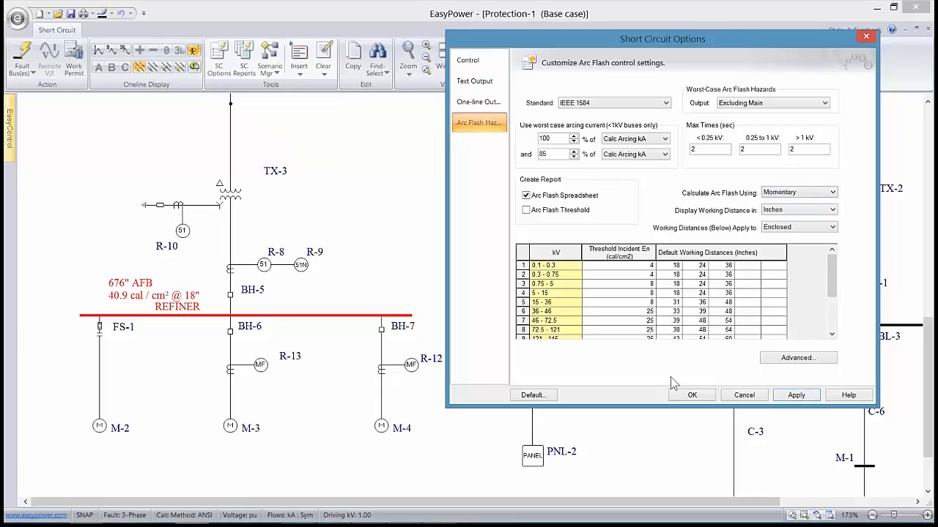
left_click(793, 396)
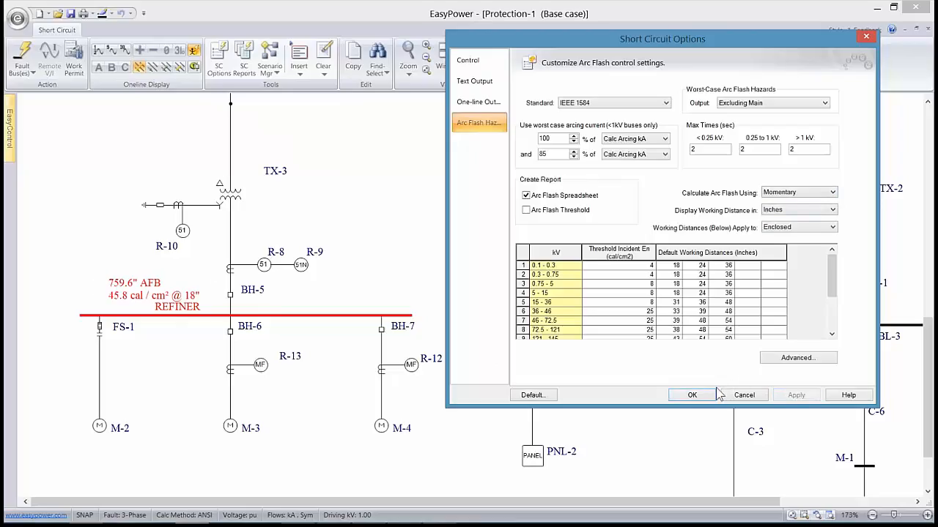
left_click(692, 396)
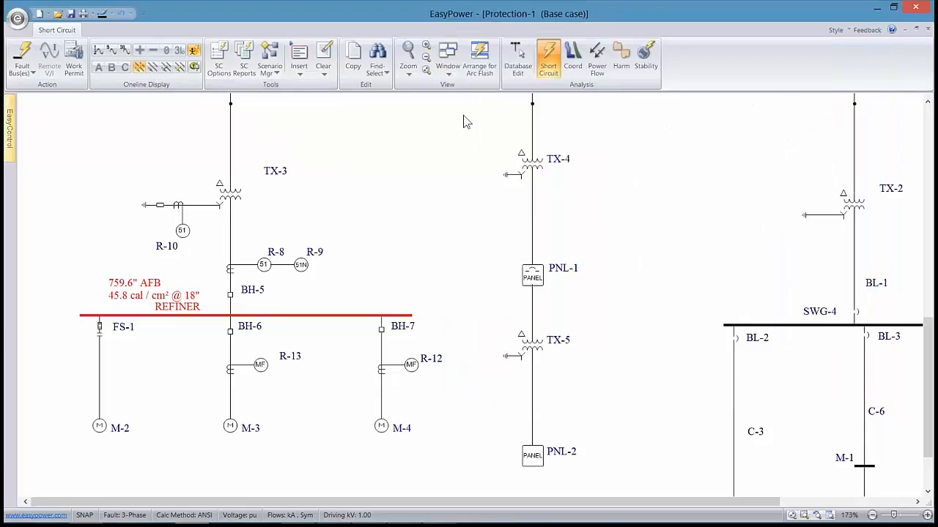
Step: Arrange the windows for arc flash and trace the reported upstream trip device R-7 on the one-line above the REFINER bus
left_click(480, 58)
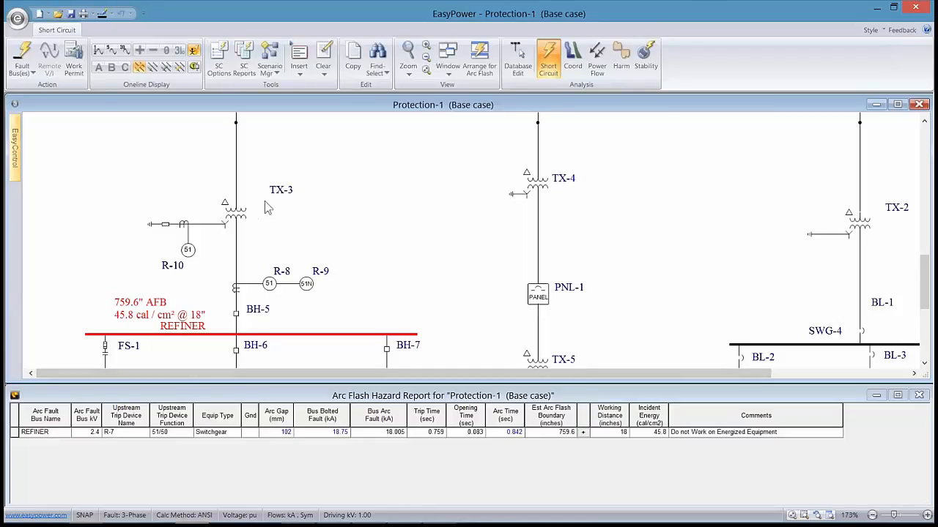
scroll(348, 203, "up", 5)
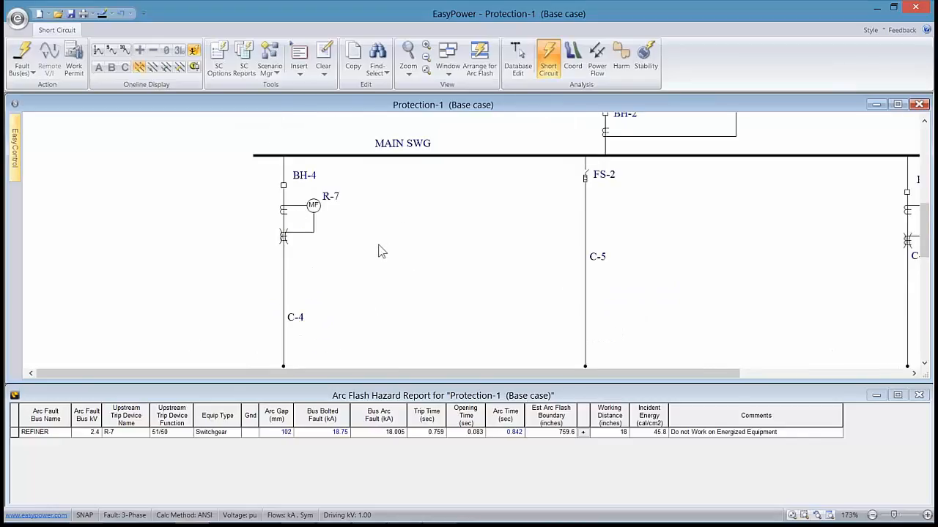
scroll(382, 251, "down", 6)
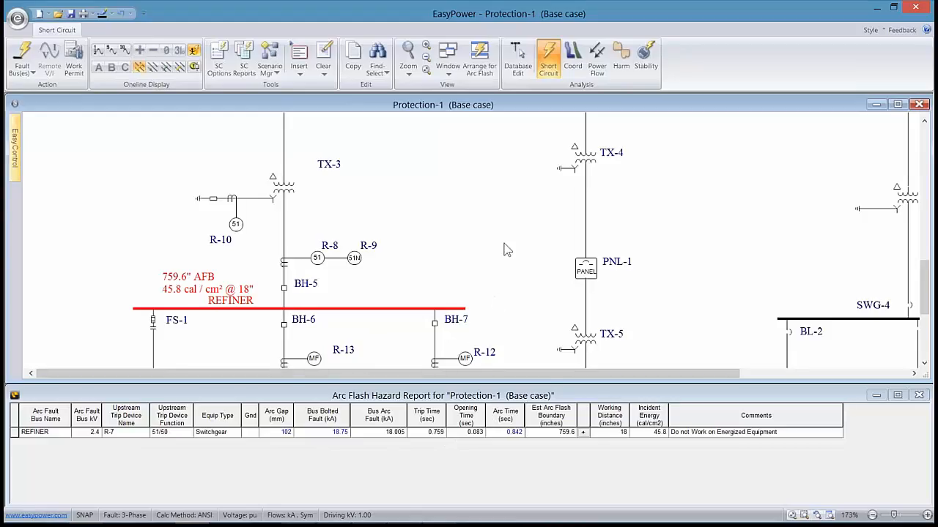
left_click_drag(493, 247, 443, 235)
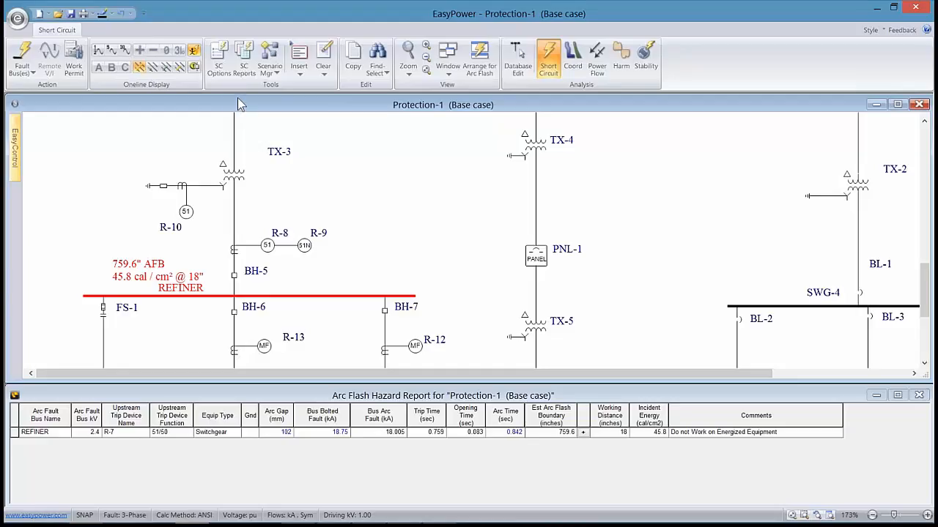
Step: Set the worst-case arc flash hazard output to Including Main in the short circuit options and apply it
left_click(218, 59)
left_click_drag(310, 85, 521, 41)
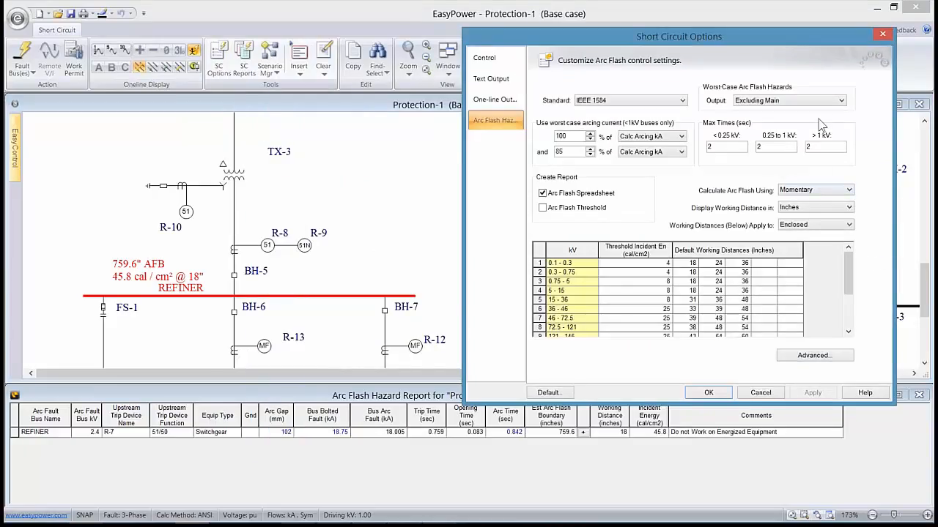
left_click(840, 100)
left_click(784, 115)
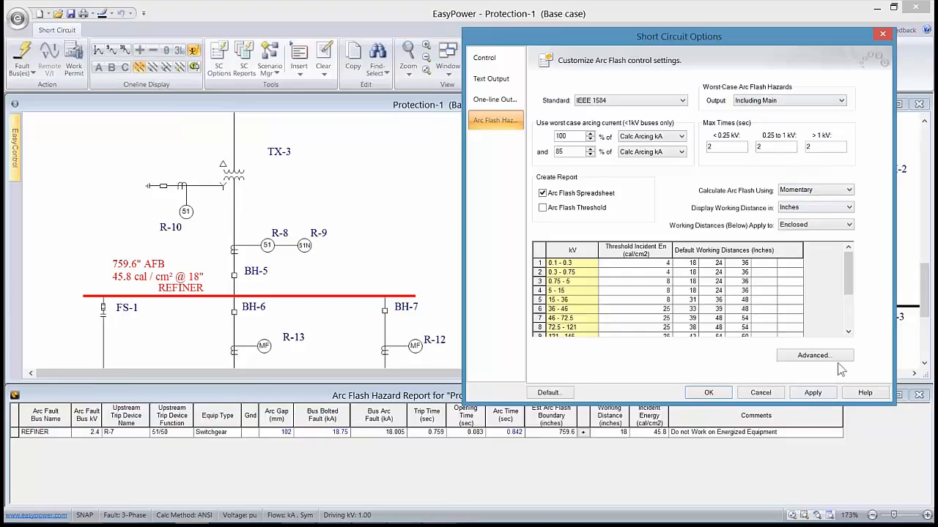
left_click(812, 394)
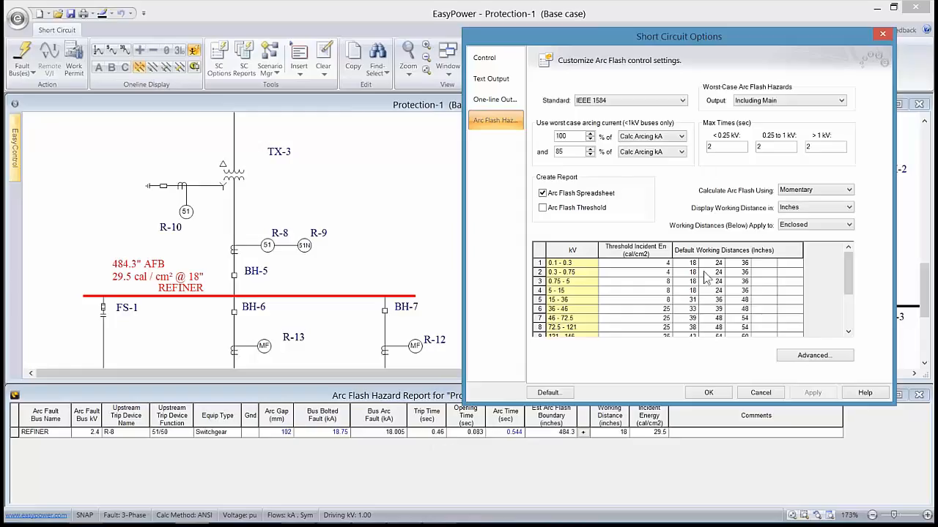
Step: Recalculate the REFINER arc flash results using Interrupting current with the main included
left_click(849, 192)
left_click(819, 208)
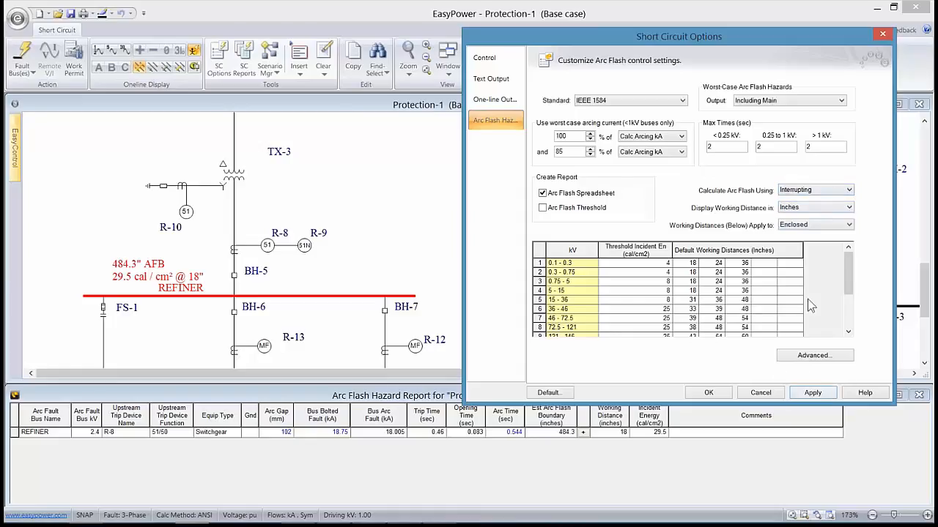
left_click(807, 396)
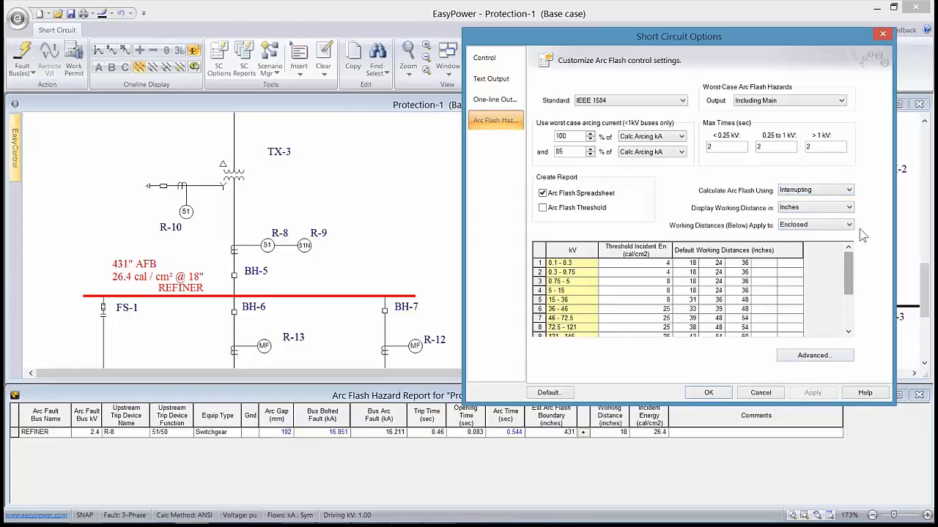
Step: Switch the arc flash calculation basis to Integrated and apply it to update the hazard report
left_click(851, 194)
left_click(814, 215)
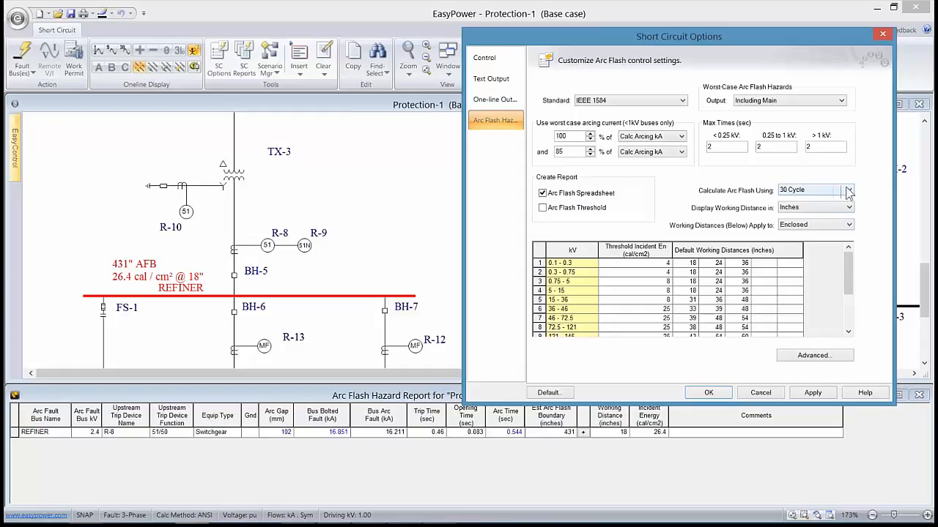
left_click(849, 191)
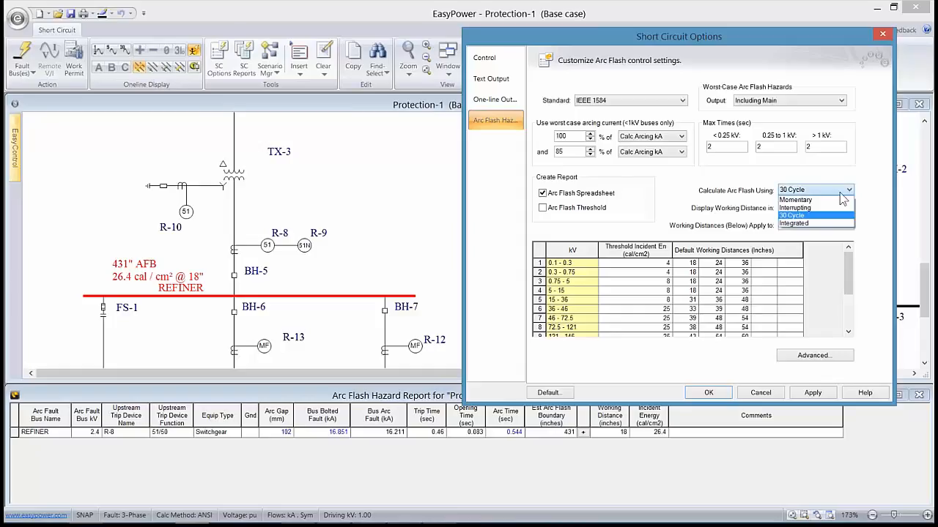
left_click(806, 225)
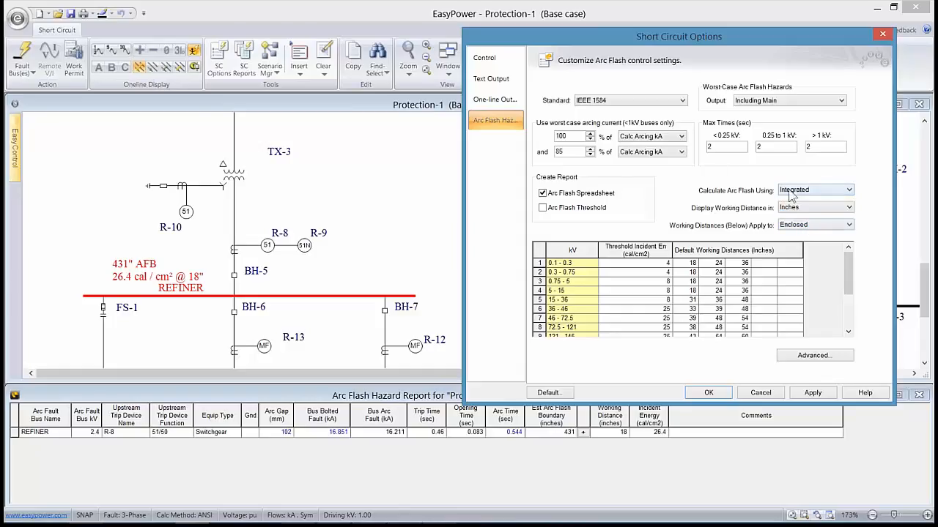
left_click(811, 394)
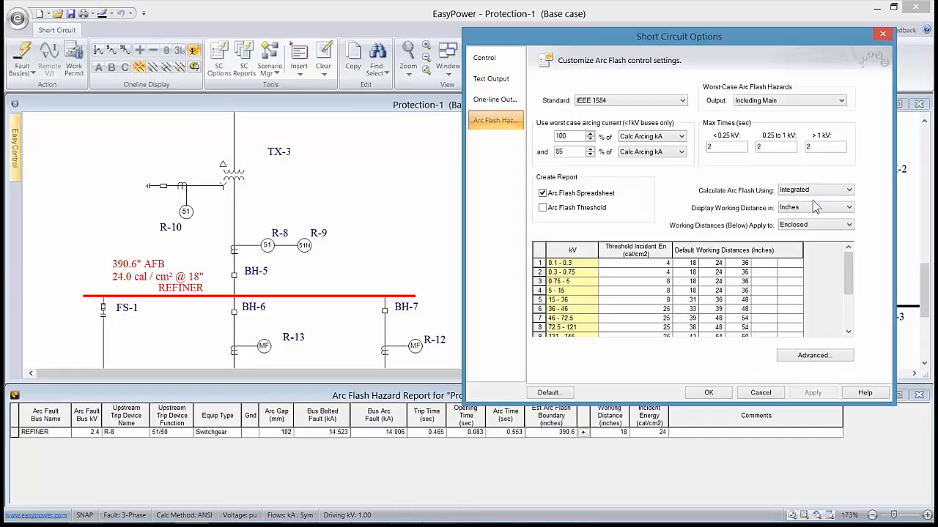
Step: Return the arc flash calculation basis to Momentary, apply it with the main included, and close the options
left_click(850, 192)
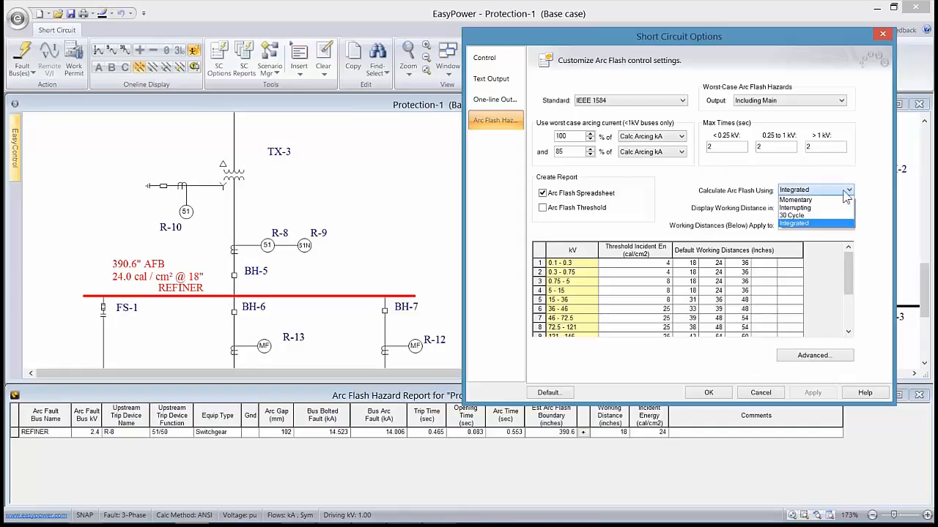
left_click(809, 201)
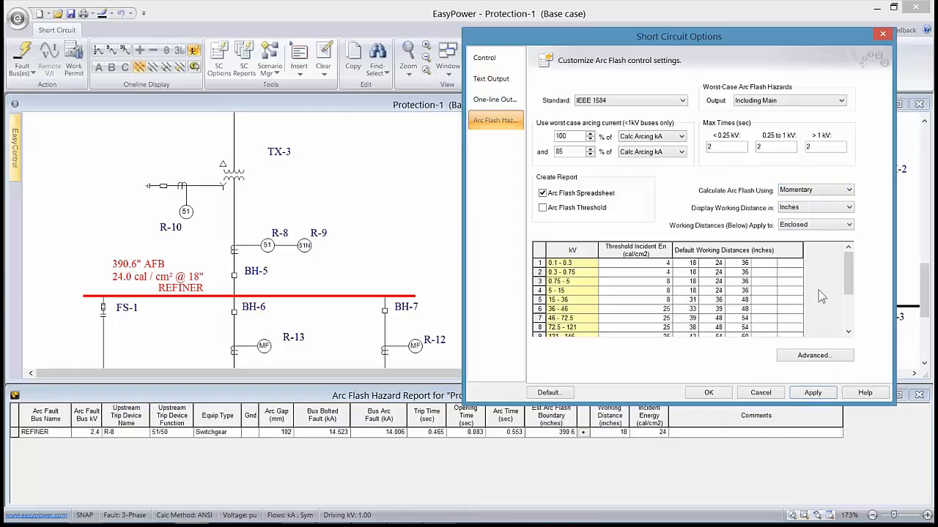
left_click(813, 396)
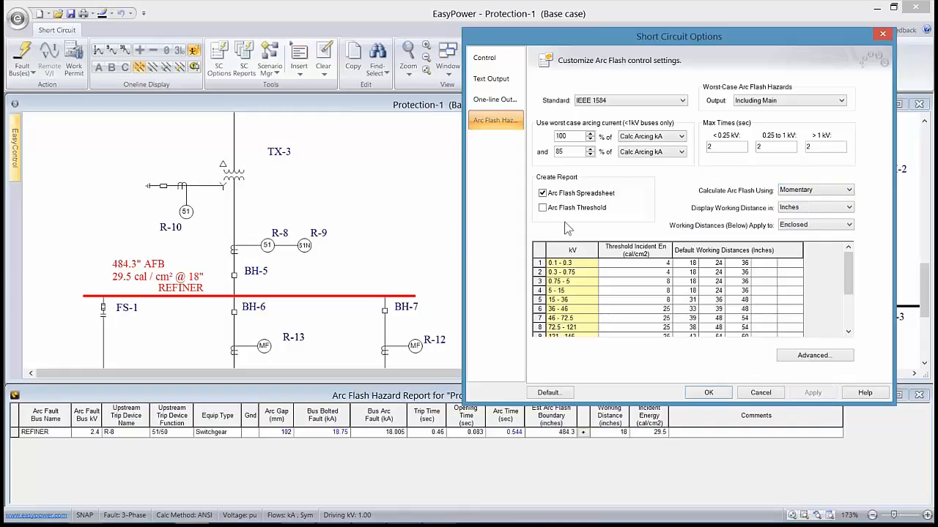
left_click(709, 393)
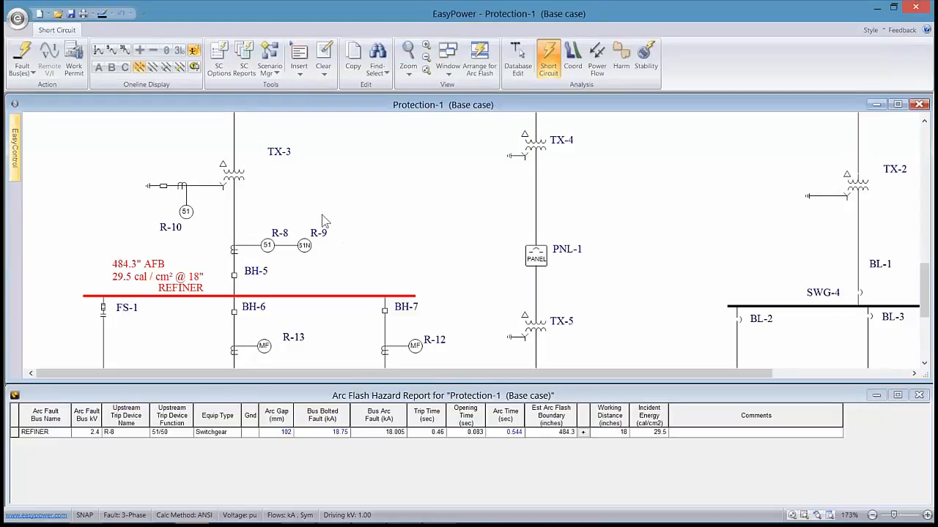
Step: Switch to the Arc Flash Results Part II presentation in PowerPoint
mouse_move(364, 525)
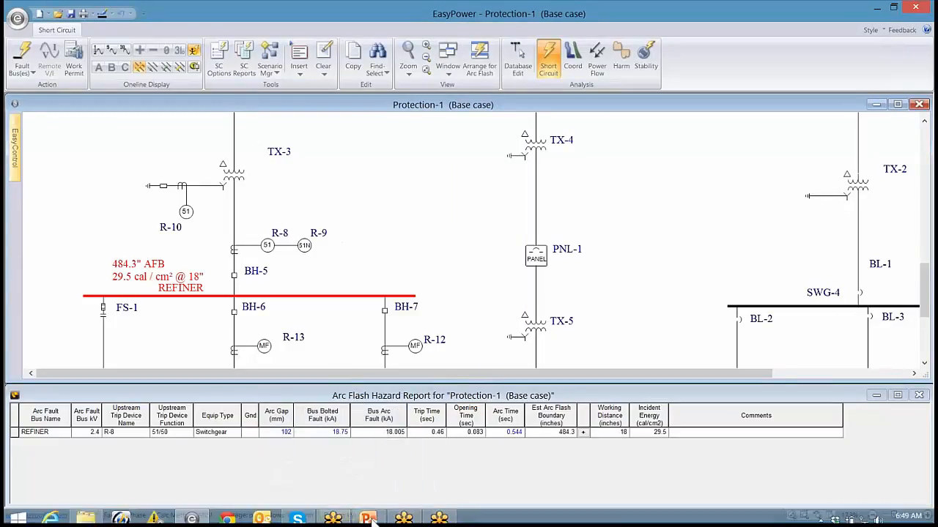
left_click(374, 515)
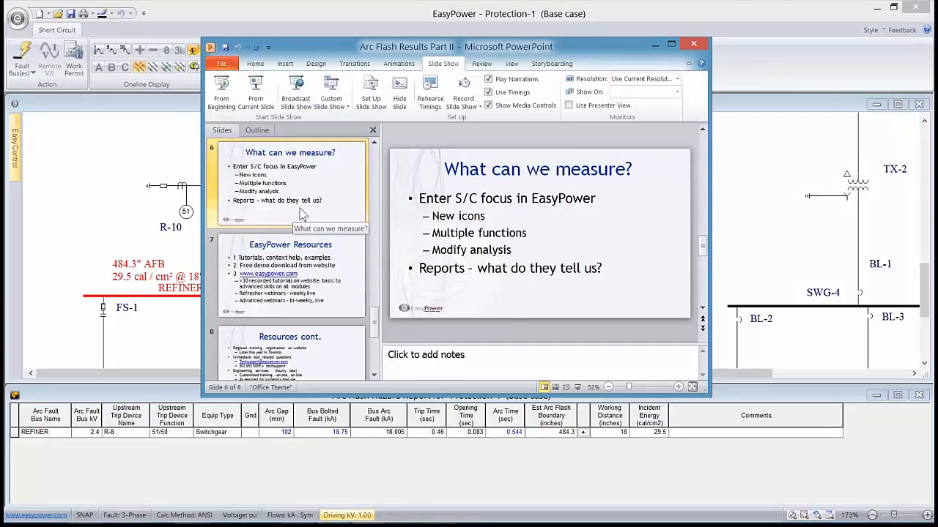
Step: Switch back to EasyPower and apply the arc flash hazard options with the Arc Flash Spreadsheet report enabled
left_click(656, 44)
left_click(224, 52)
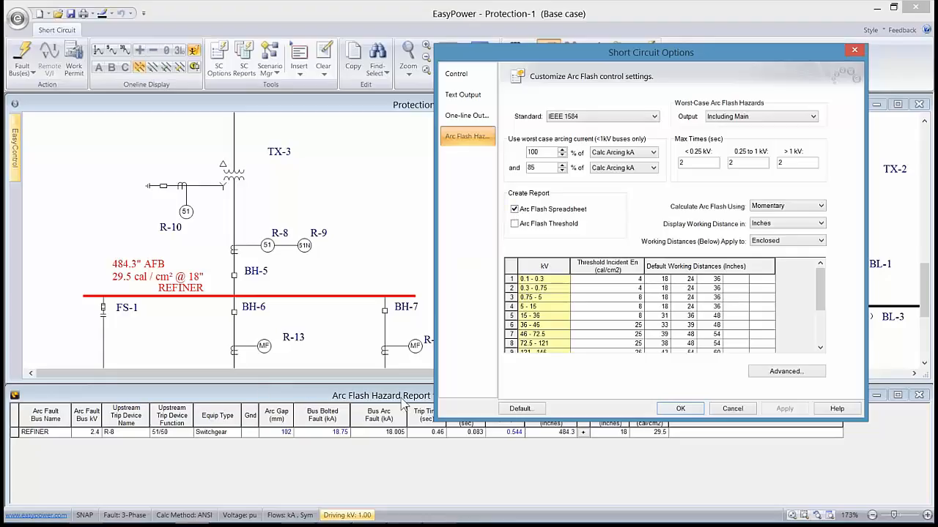
left_click(515, 210)
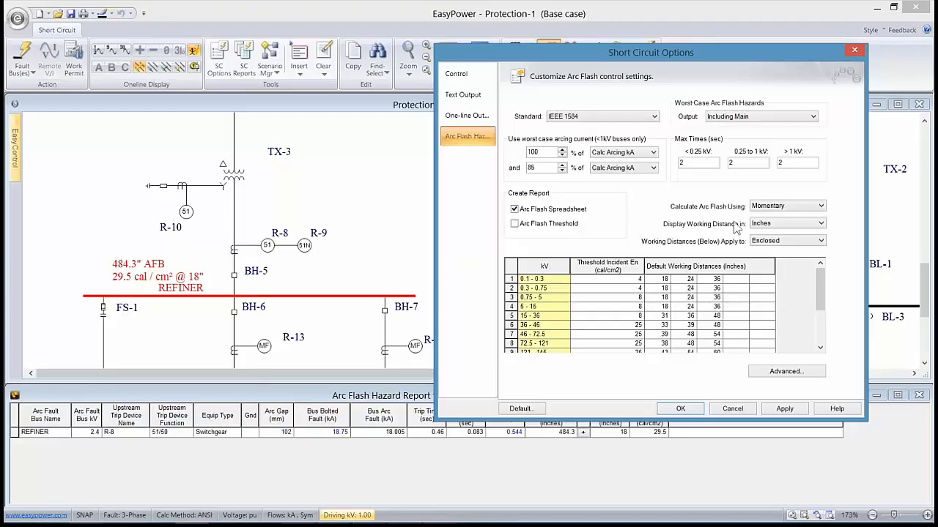
left_click(783, 411)
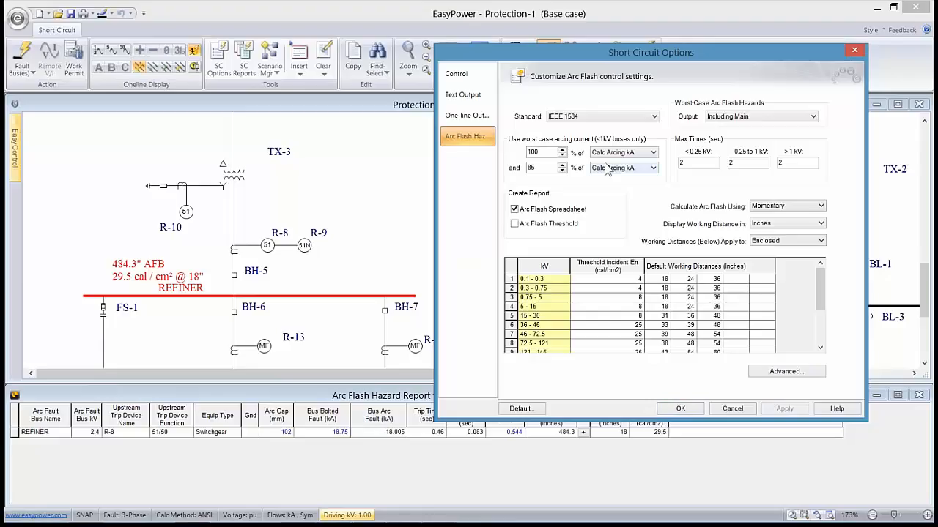
Step: Enable the HV & LV Momentary (1/2 Cycle) text reports with fuse duties included
left_click(463, 94)
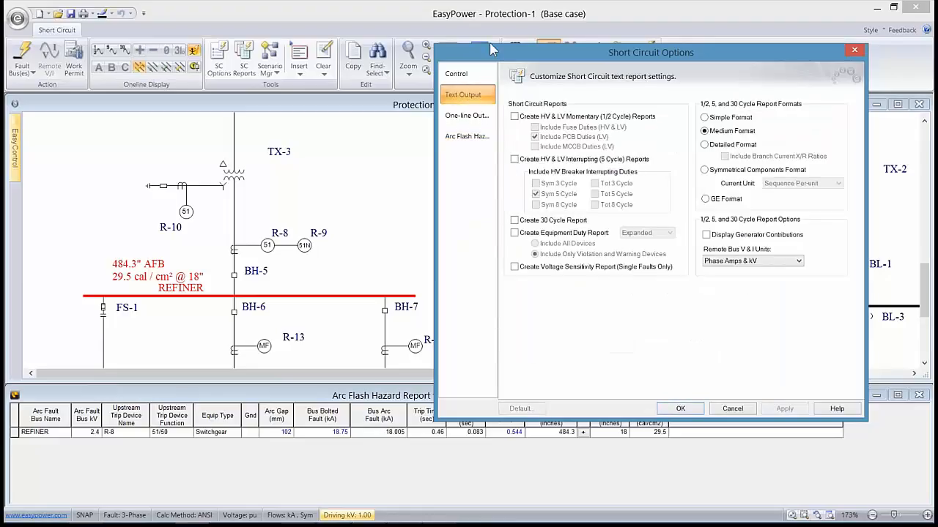
left_click_drag(496, 45, 534, 55)
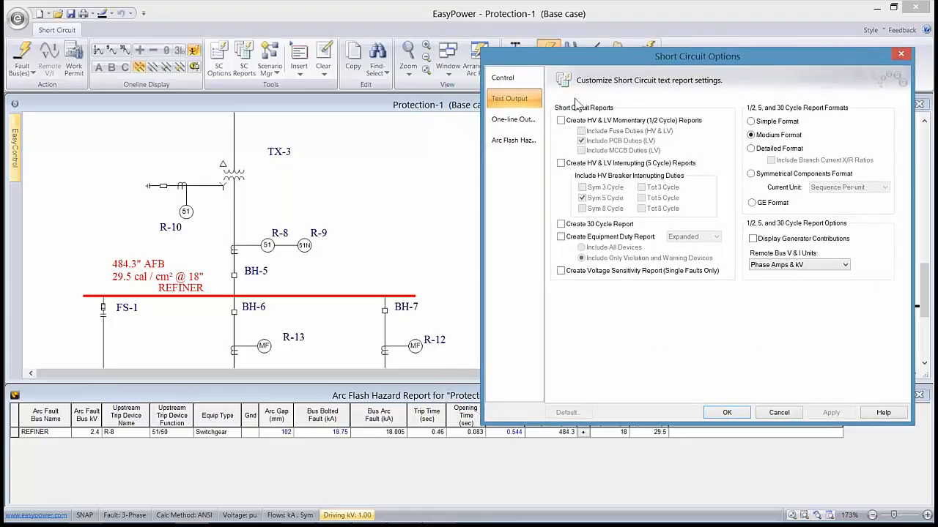
left_click(563, 122)
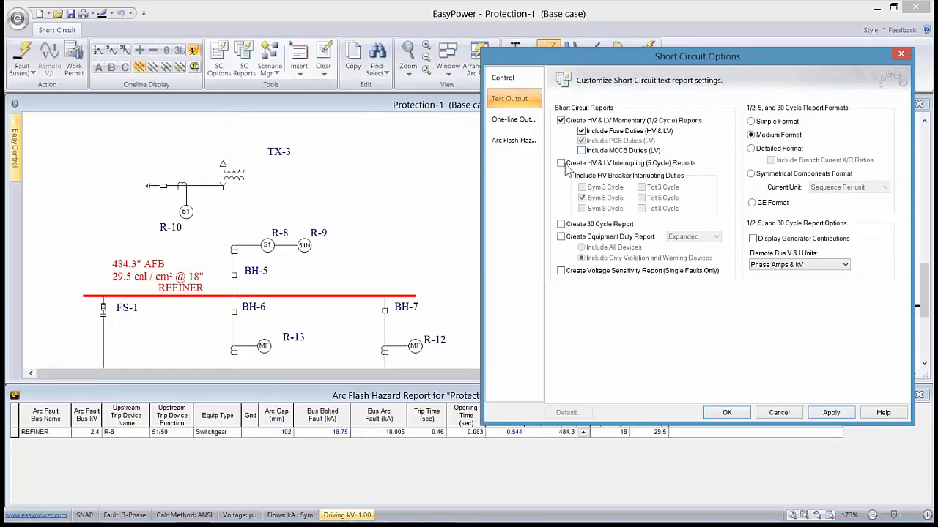
Step: Enable the HV & LV Interrupting (5 Cycle) reports with only Sym 5 and Tot 5 Cycle duties, plus the 30 Cycle Report
left_click(561, 162)
left_click(582, 188)
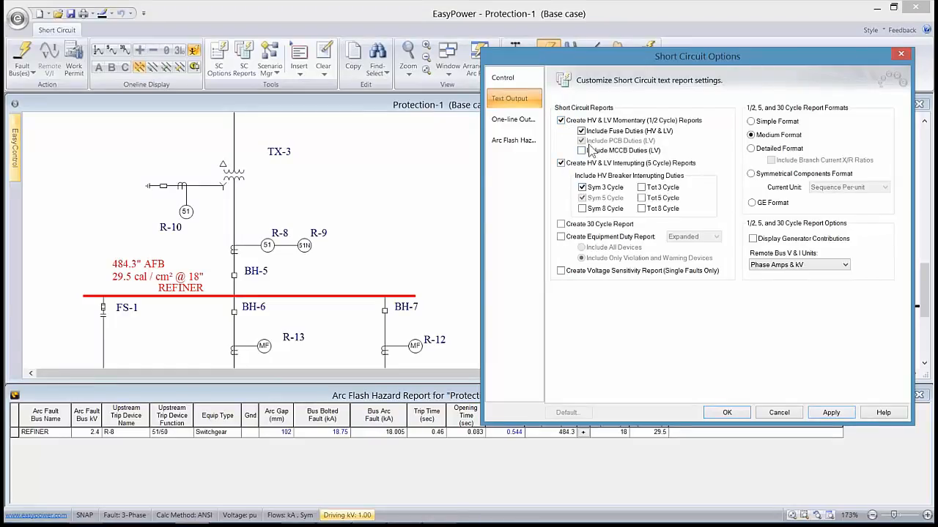
left_click(567, 228)
left_click(642, 198)
left_click(589, 190)
Step: Enable the Expanded Equipment Duty Report for violation and warning devices only, and apply the text output settings
left_click(561, 239)
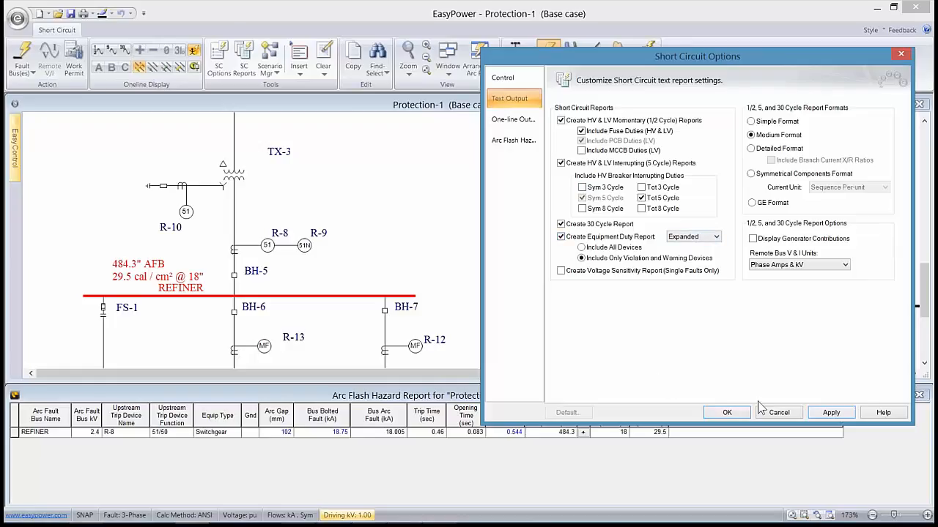
left_click(832, 413)
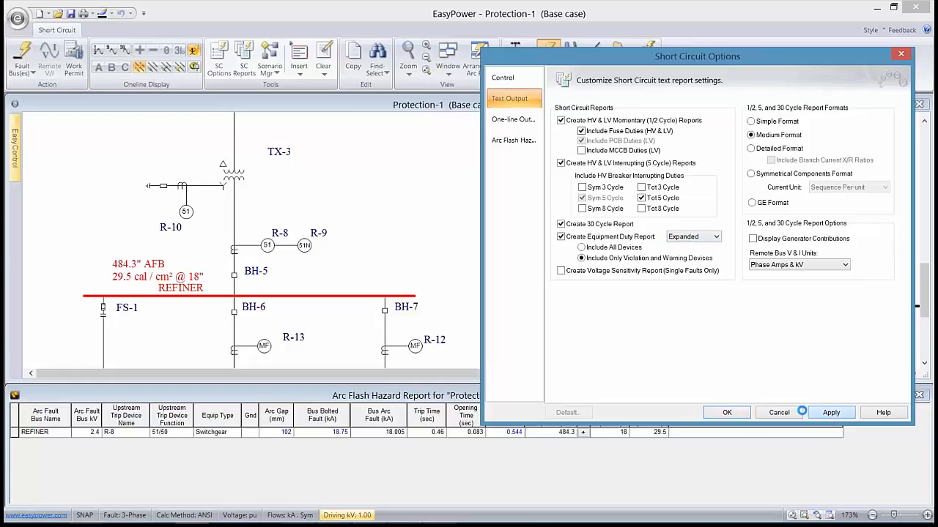
left_click(727, 414)
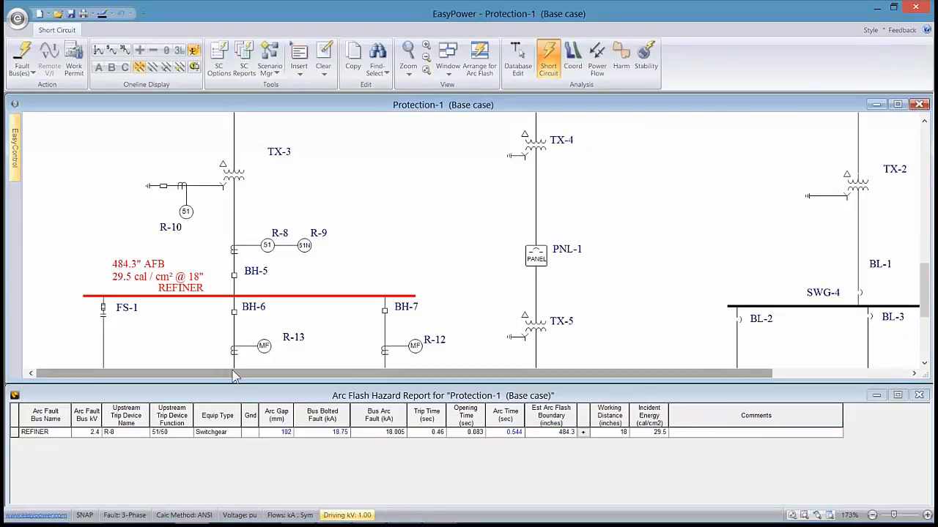
Step: Fault the REFINER bus and review its HV Momentary Report from start to end, closing the report when done
left_click(110, 300)
left_click(22, 57)
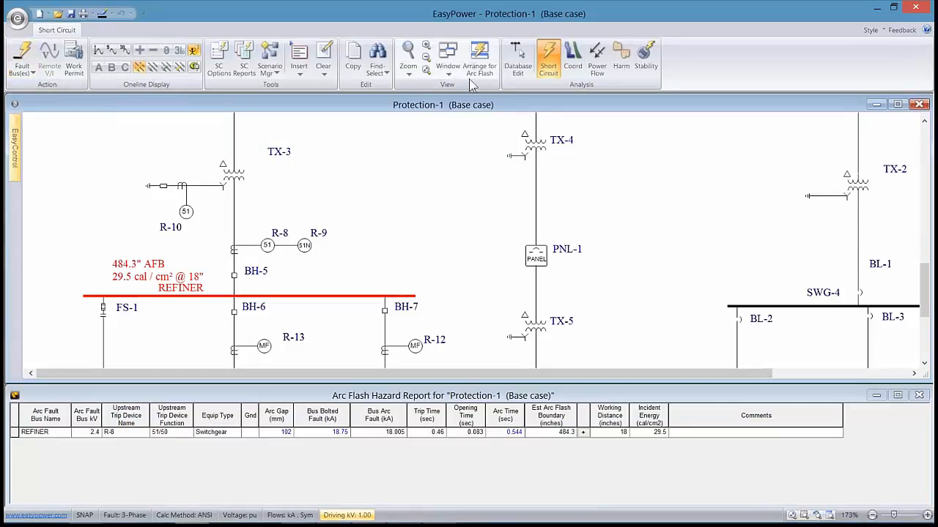
left_click(449, 70)
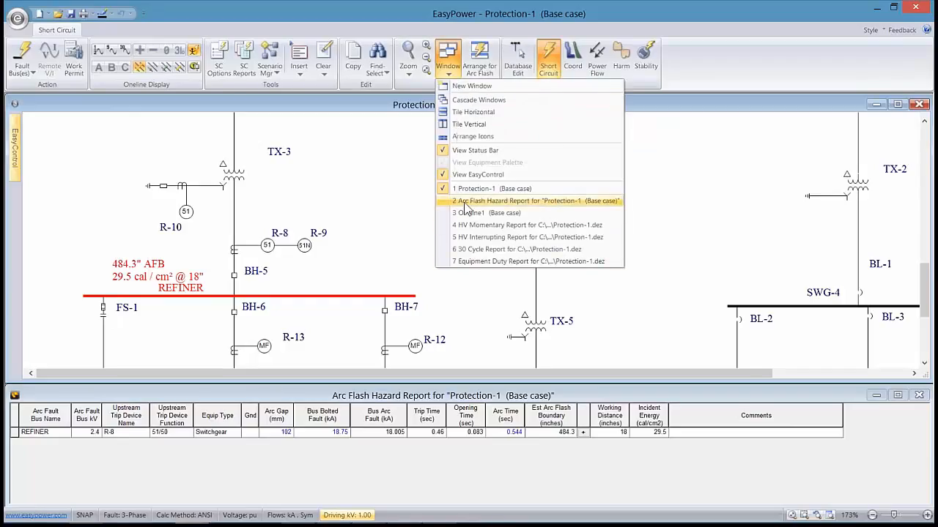
left_click(469, 227)
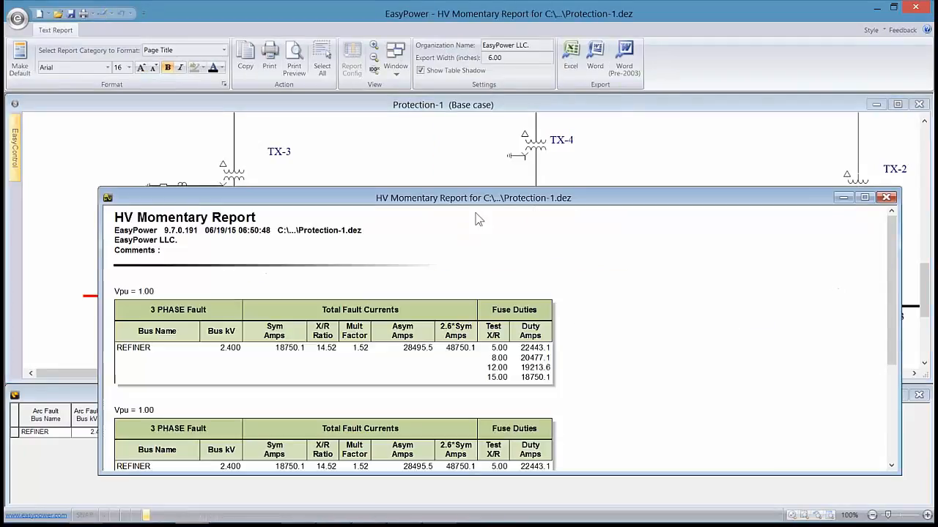
left_click_drag(480, 197, 466, 103)
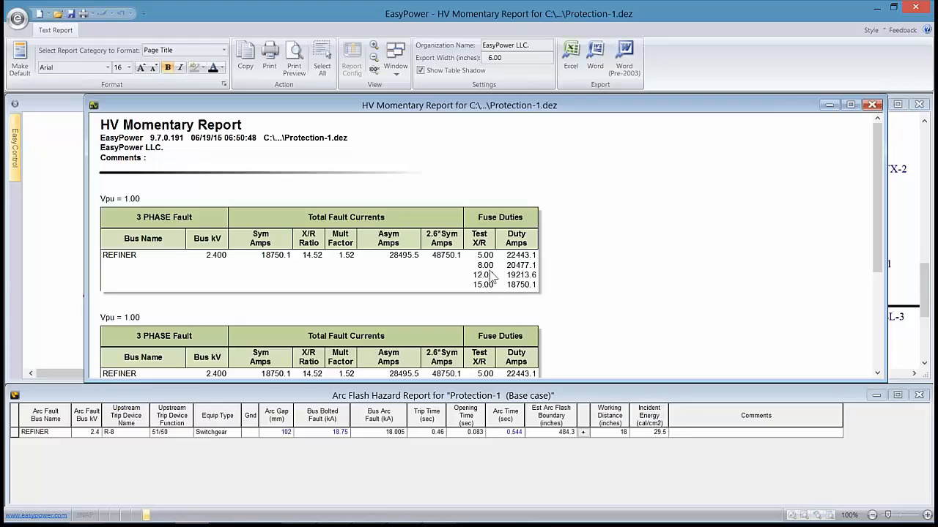
left_click_drag(877, 261, 877, 356)
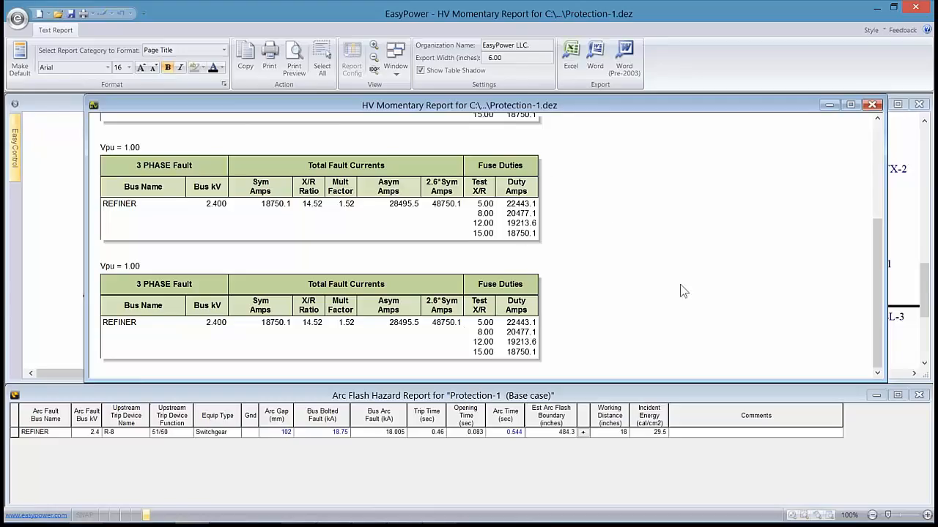
left_click_drag(877, 293, 887, 183)
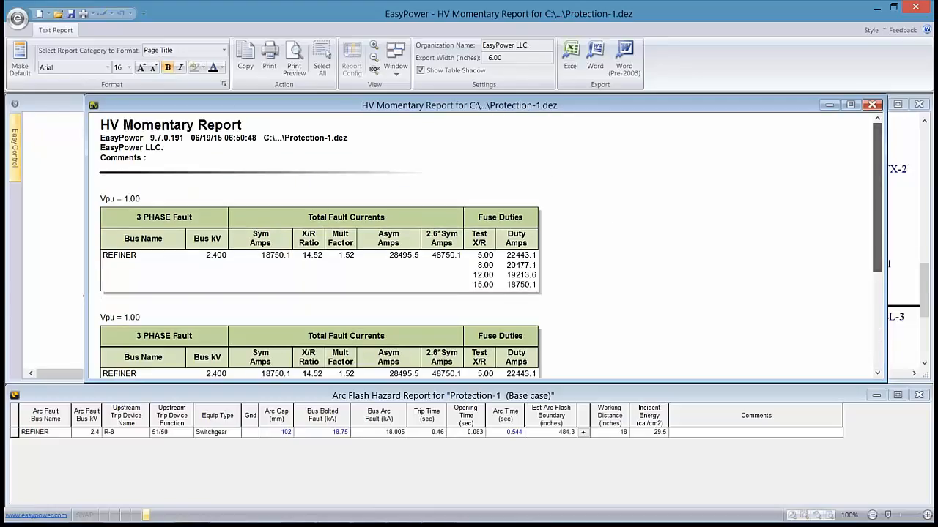
left_click(871, 105)
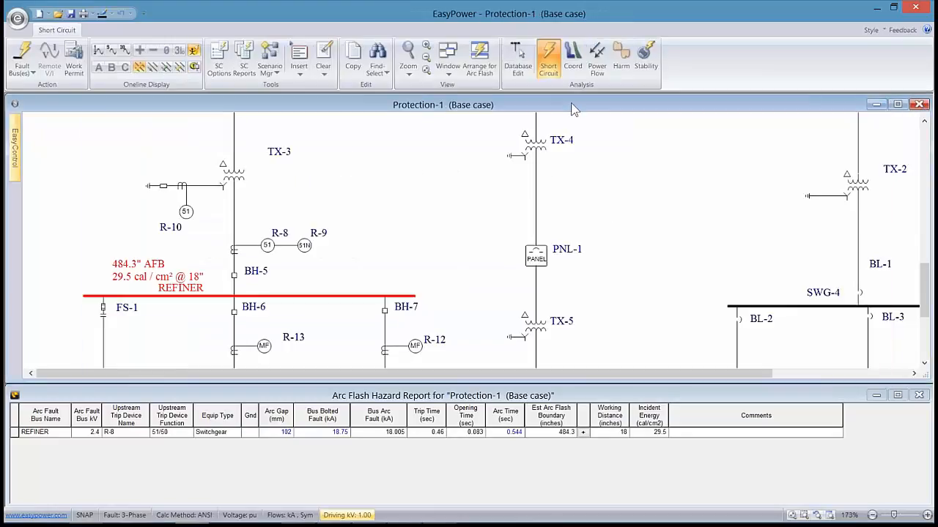
Step: Review the HV Interrupting Report for the REFINER bus and close it
left_click(447, 80)
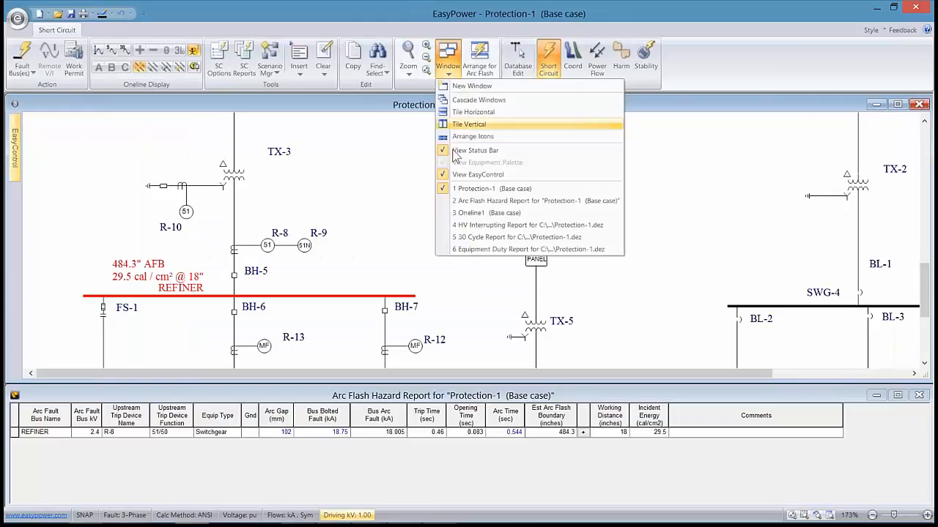
left_click(466, 227)
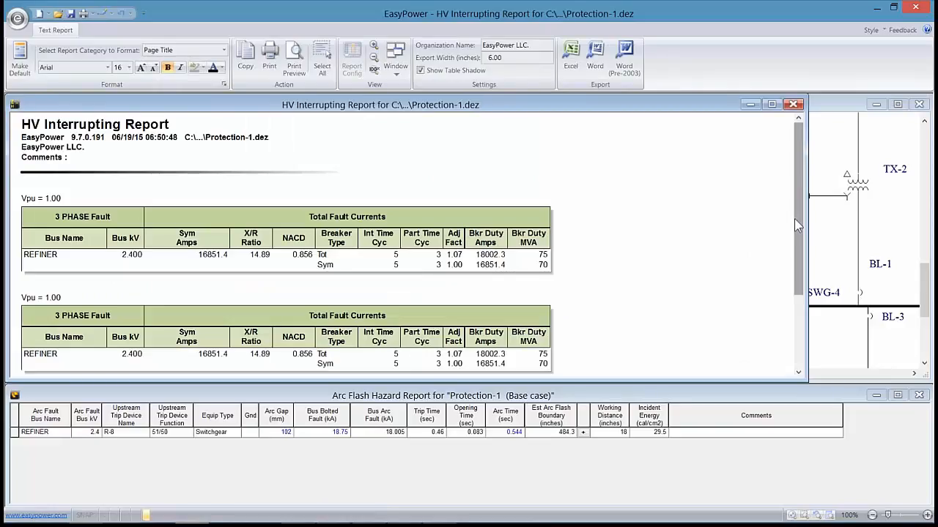
scroll(794, 220, "down", 3)
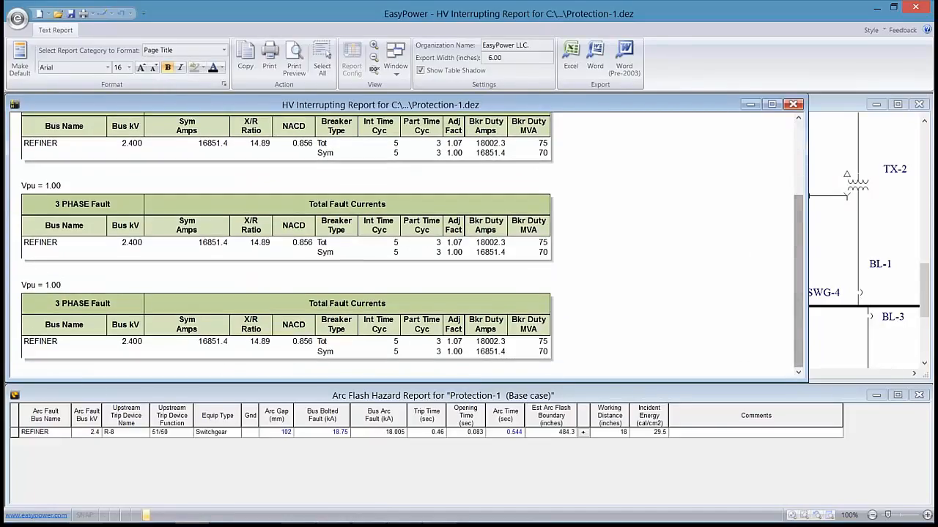
left_click(793, 104)
Step: Review the 30 Cycle Report for the REFINER bus and close it
left_click(448, 65)
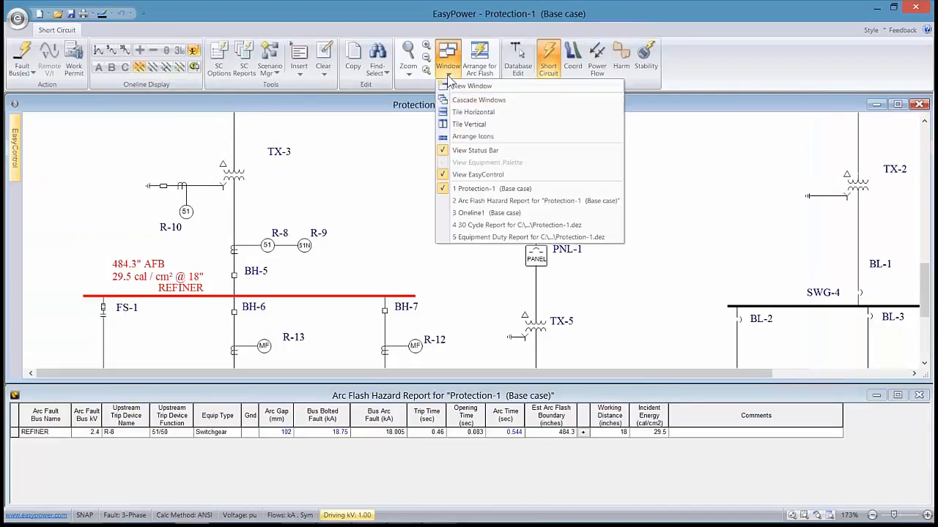
left_click(482, 224)
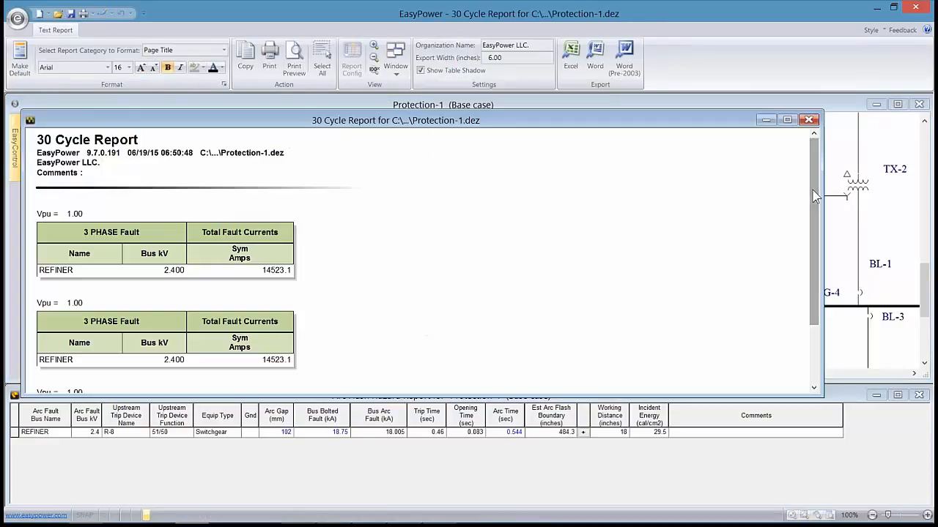
left_click_drag(812, 198, 806, 274)
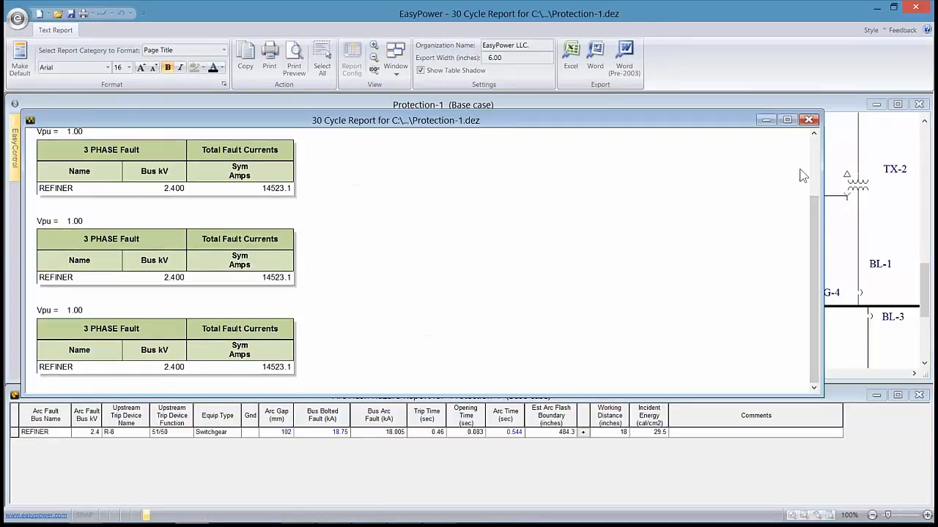
left_click(809, 120)
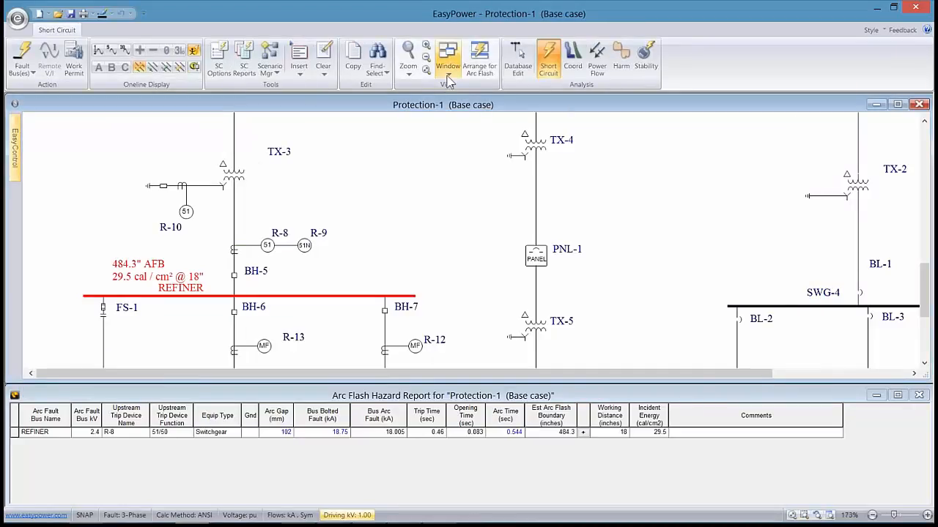
Step: Check the Equipment Duty Report for the REFINER bus fault and close it
left_click(449, 78)
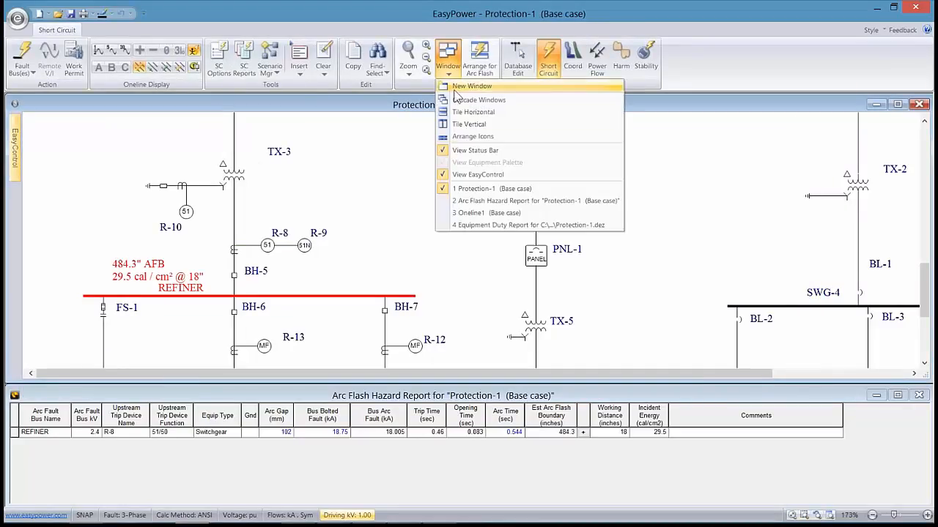
left_click(492, 225)
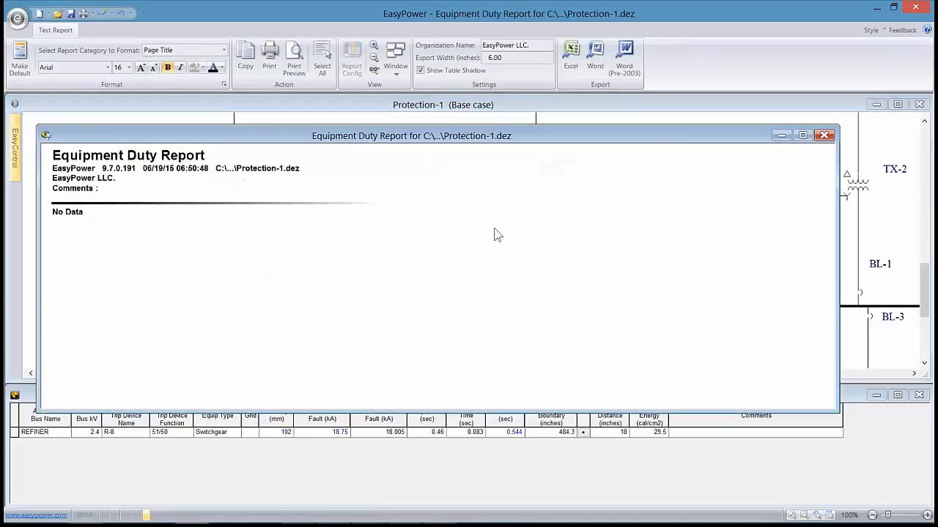
left_click(824, 135)
Step: Fault all buses on the Protection-1 one-line and check the resulting Equipment Duty Report
left_click_drag(423, 279, 491, 220)
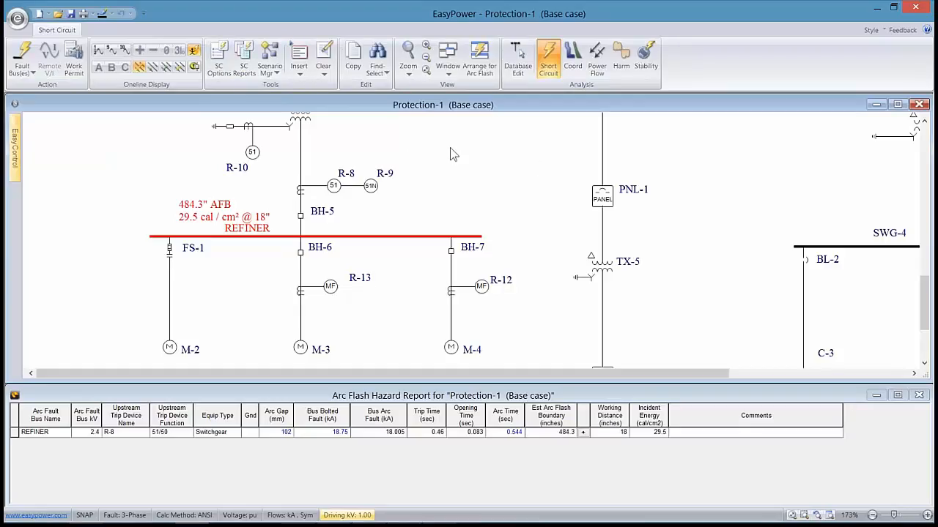
left_click(23, 58)
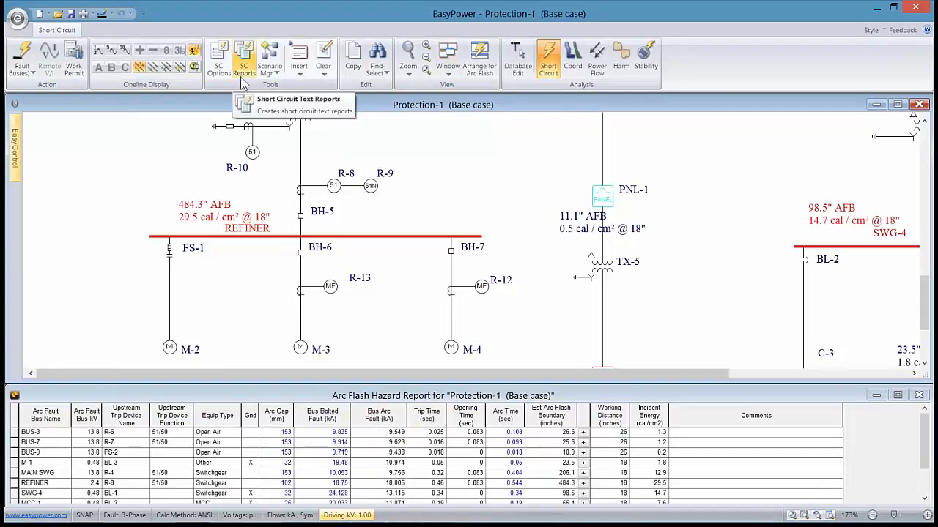
left_click(445, 78)
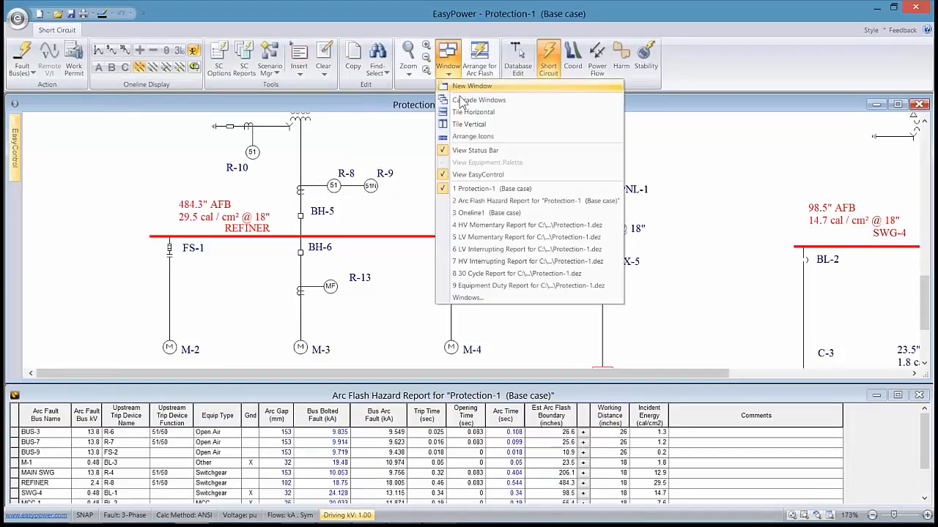
left_click(485, 285)
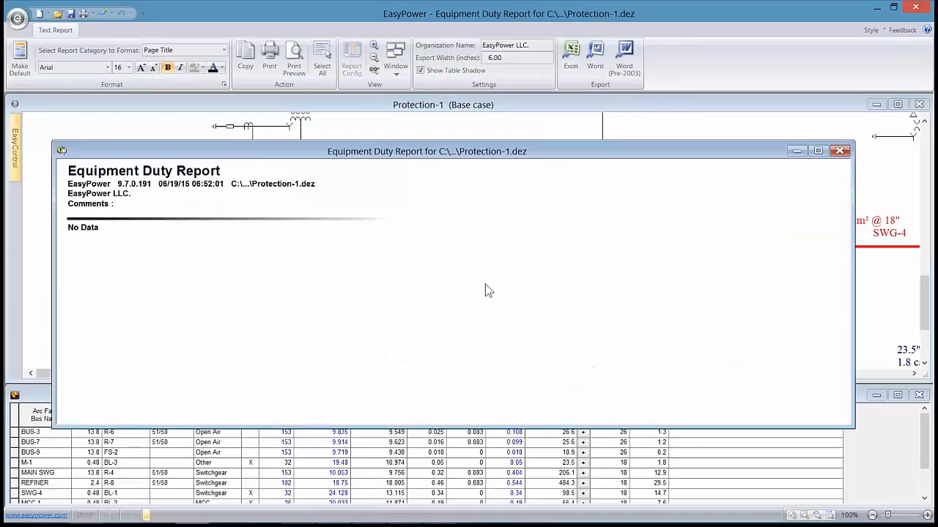
left_click(840, 152)
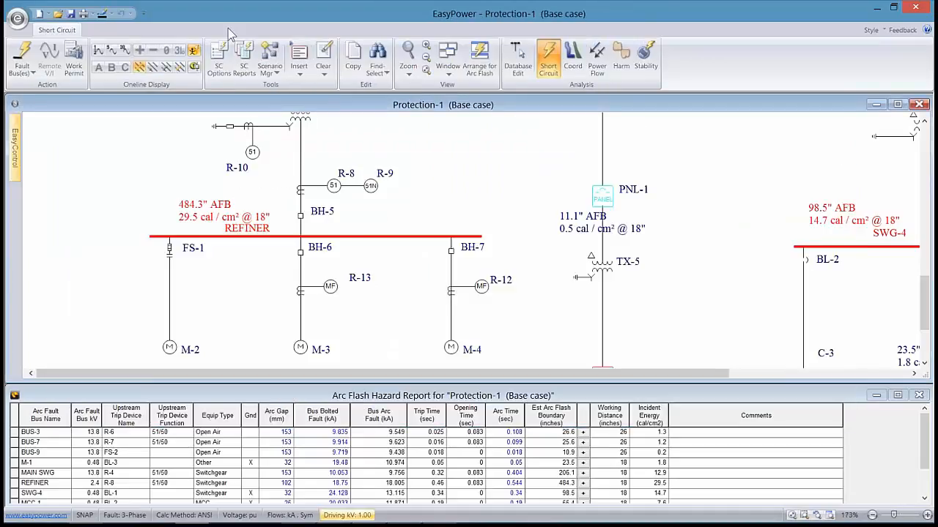
Step: Set the Equipment Duty Report to include all devices and apply the short-circuit options
left_click(221, 62)
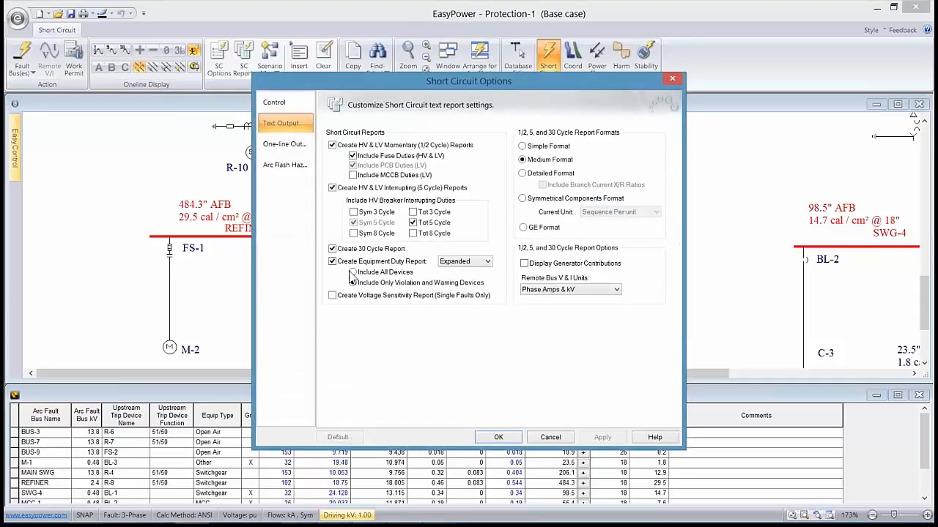
left_click(352, 272)
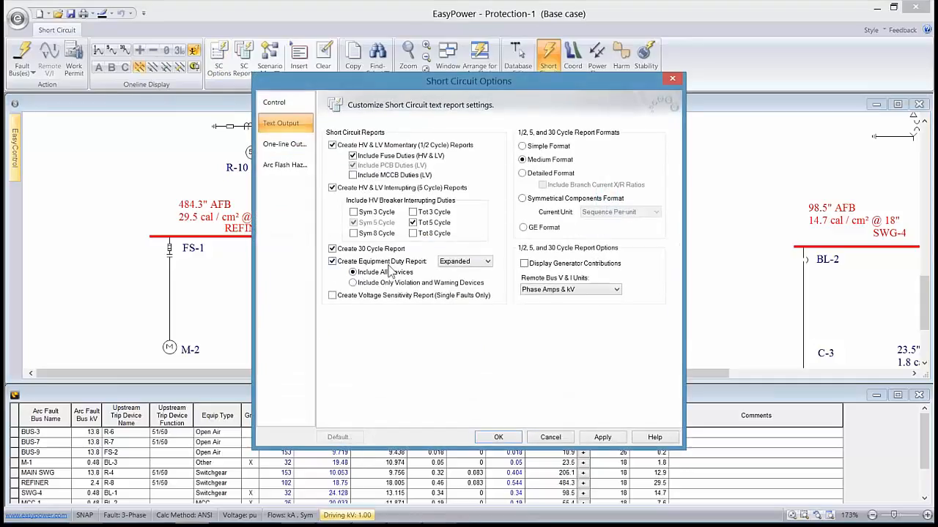
left_click(598, 437)
left_click(498, 437)
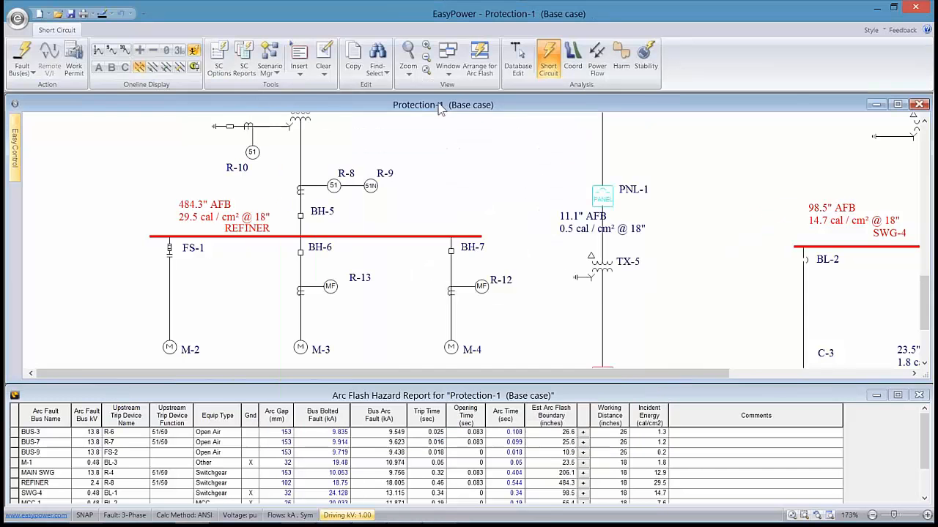
Step: Examine the device ratings, duties and comments across the buses in the Equipment Duty Report, close it, and arrange the windows for arc flash
left_click(448, 62)
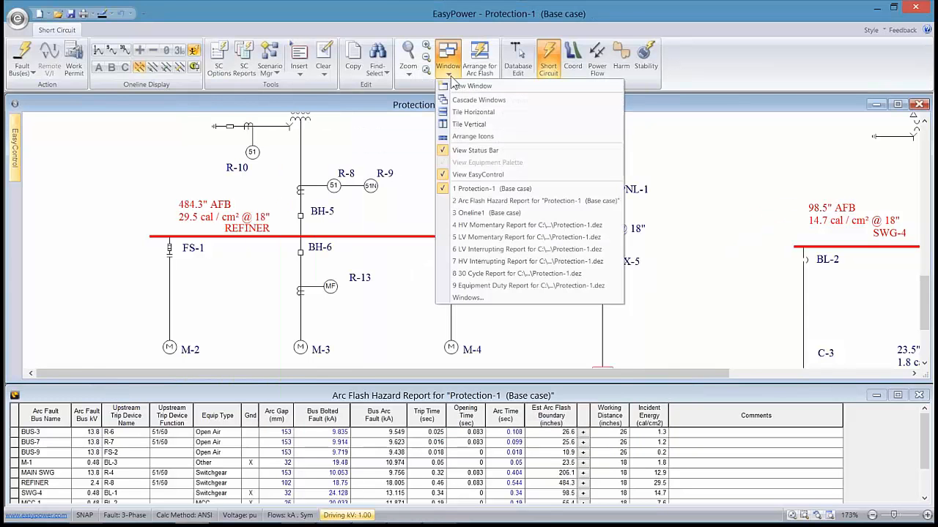
left_click(463, 287)
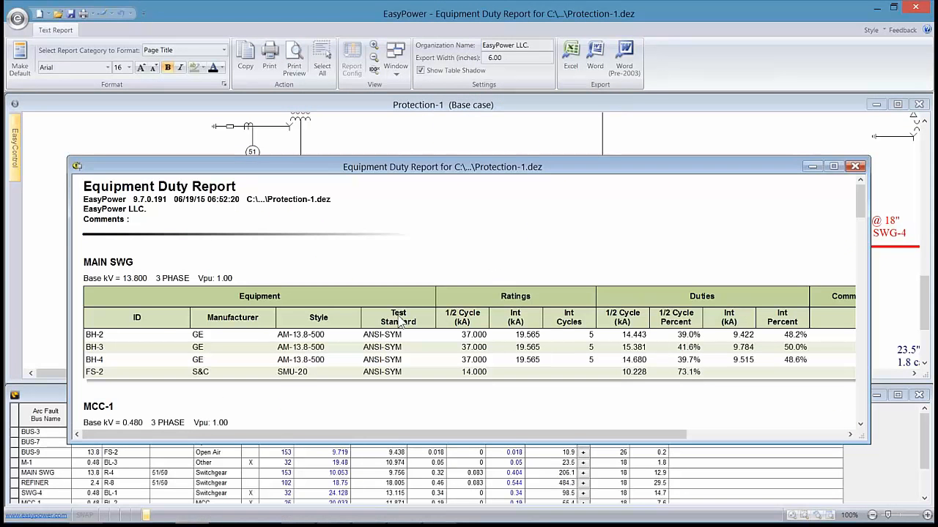
scroll(164, 272, "down", 1)
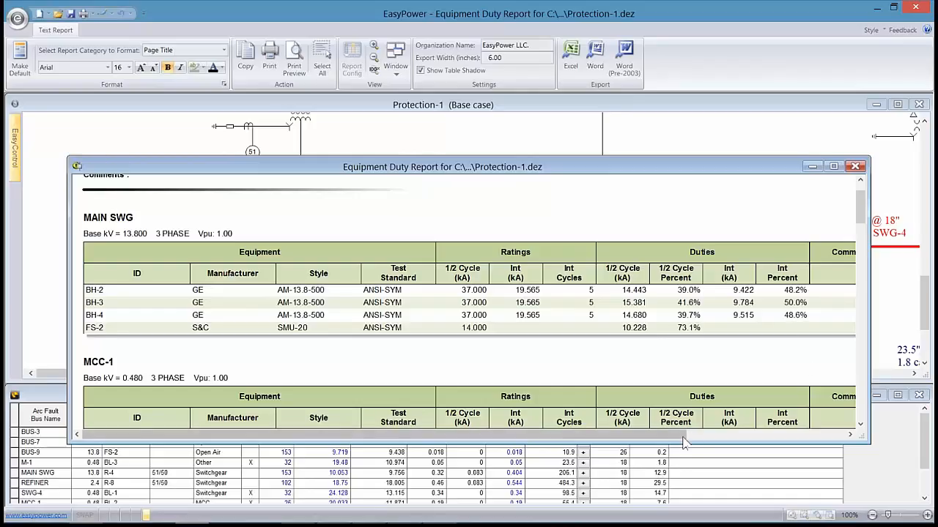
left_click_drag(677, 436, 732, 438)
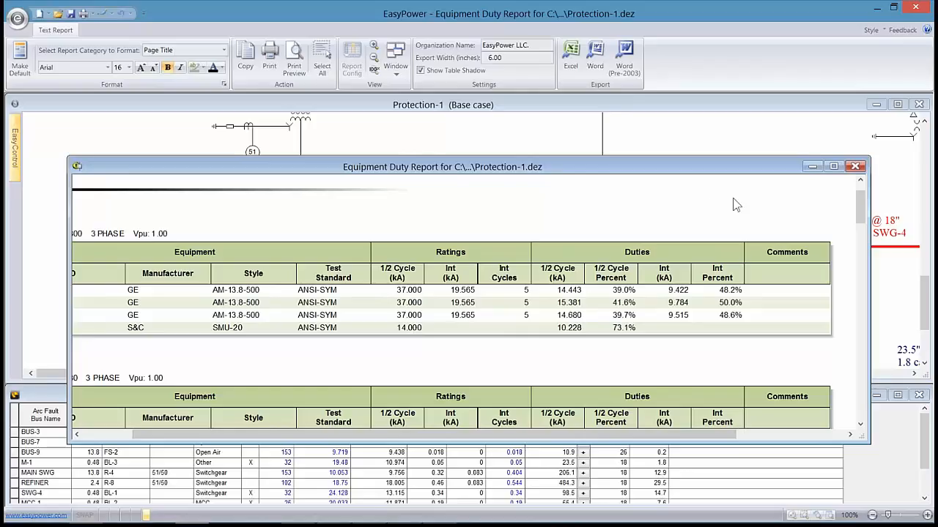
scroll(489, 268, "down", 3)
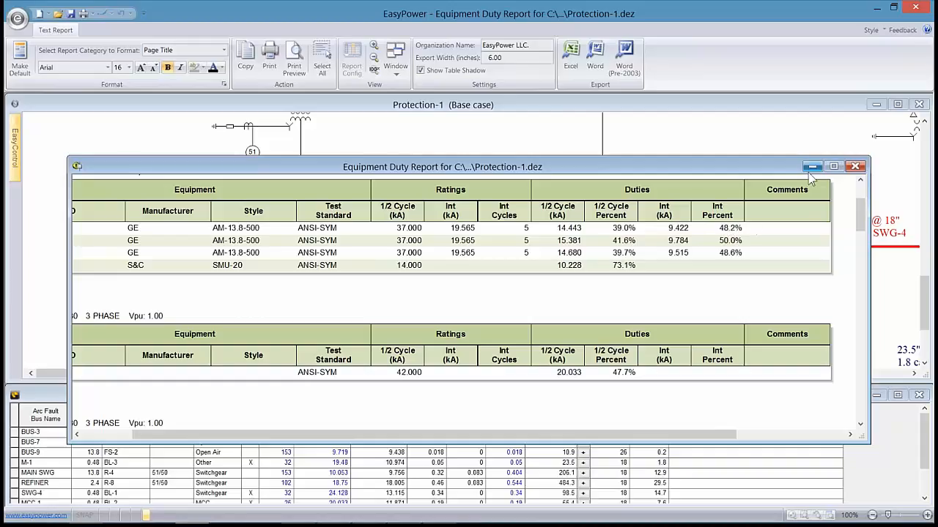
left_click_drag(859, 212, 854, 292)
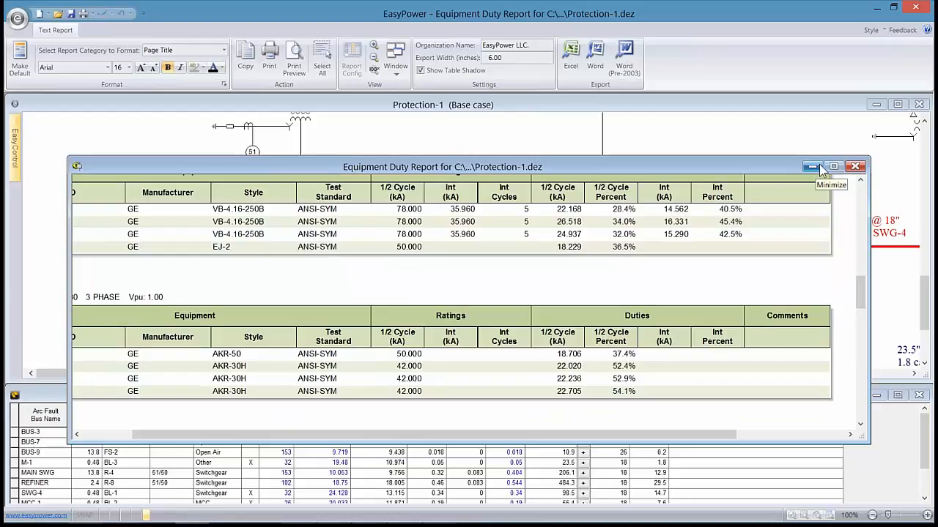
left_click(855, 166)
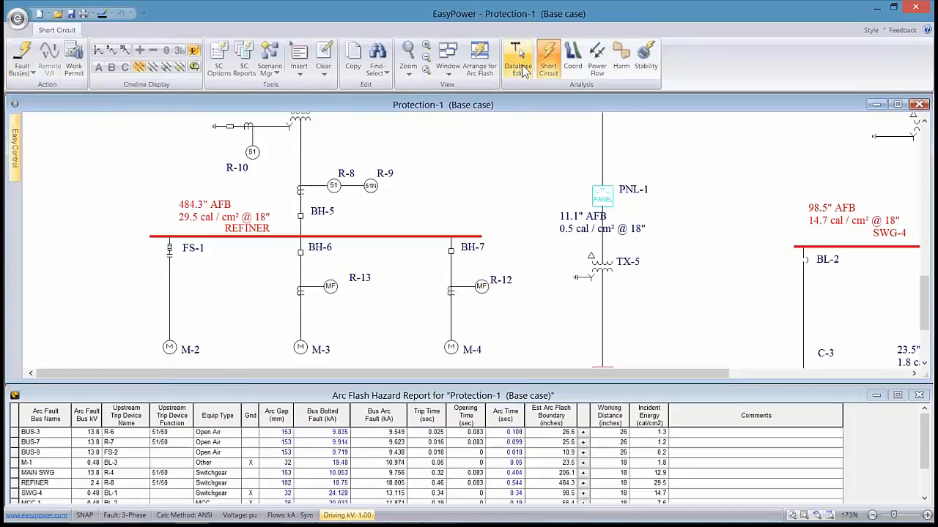
left_click(475, 60)
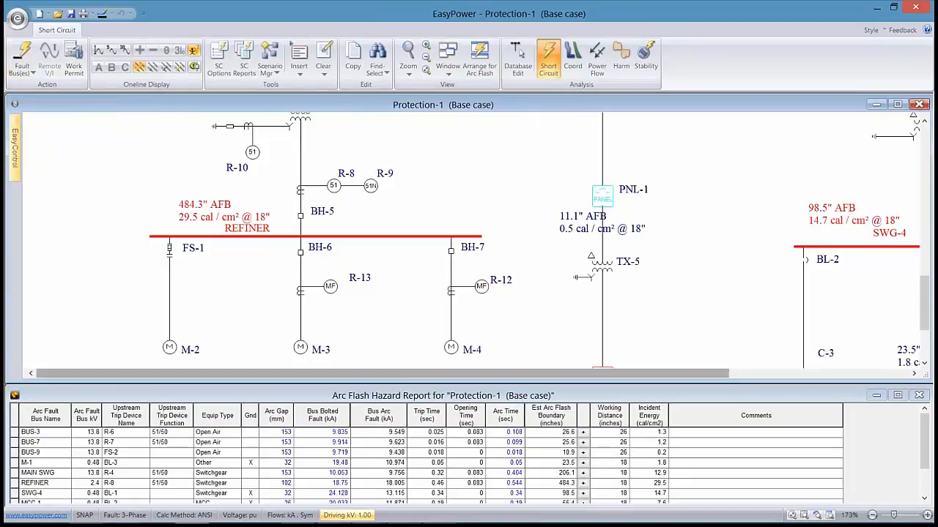